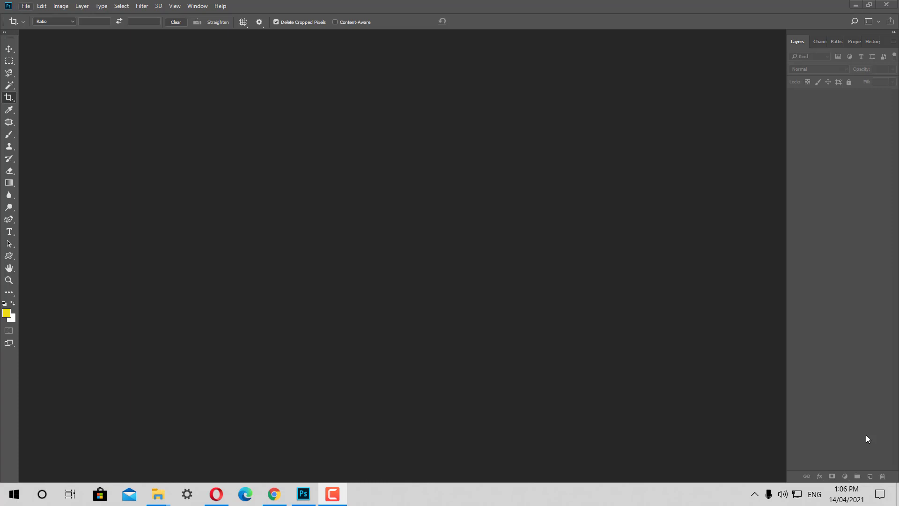
# Step: Open baitap_01 from the Desktop, then bring up the Open dialog again
pyautogui.click(27, 6)
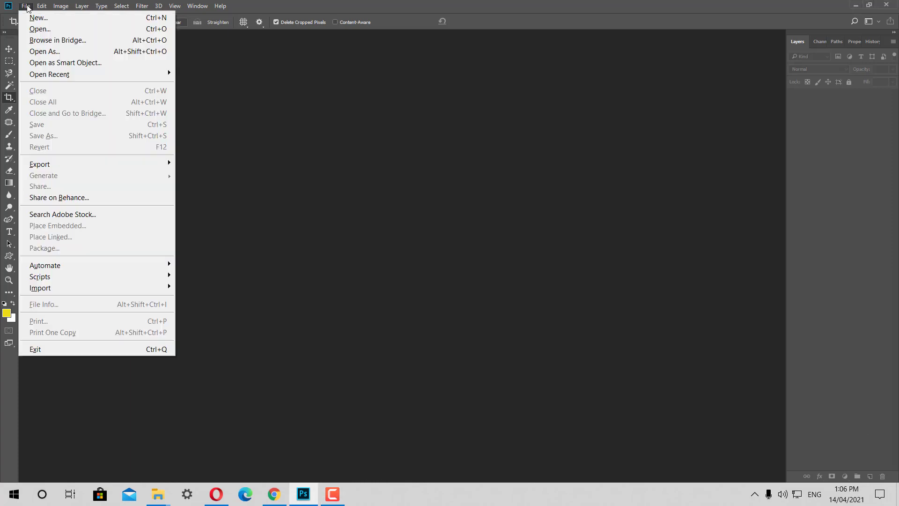
pyautogui.click(34, 30)
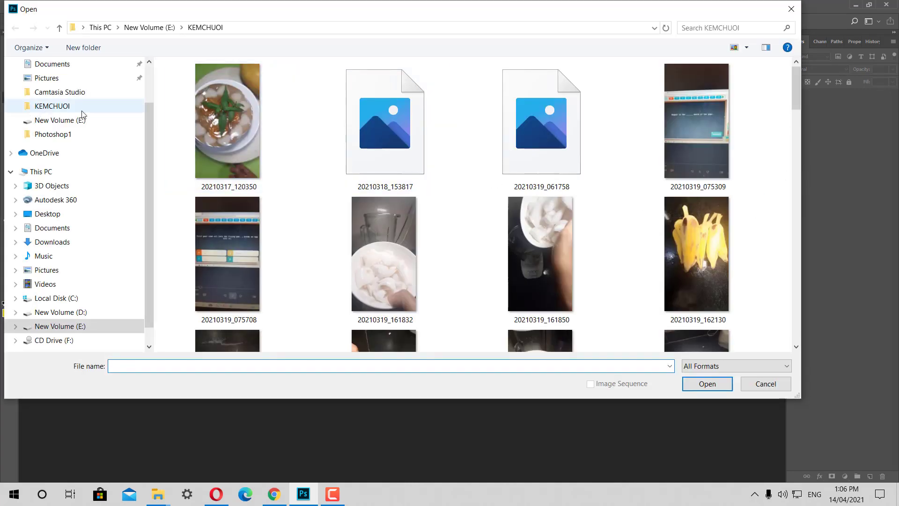
pyautogui.scroll(2, 145, 113)
pyautogui.click(83, 86)
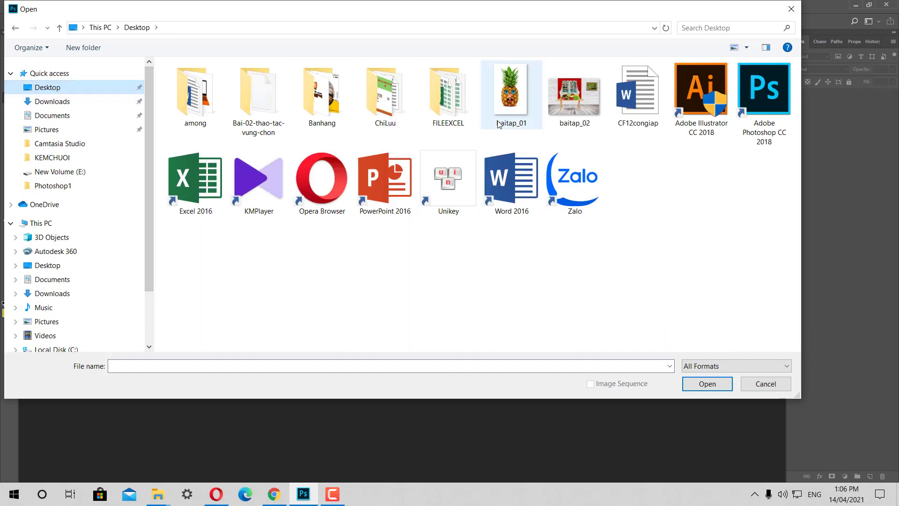
pyautogui.click(514, 123)
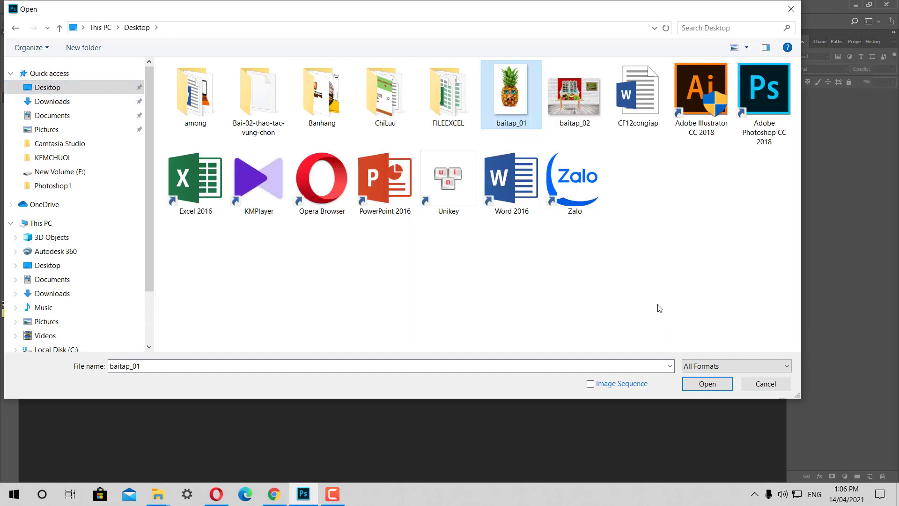
pyautogui.click(707, 384)
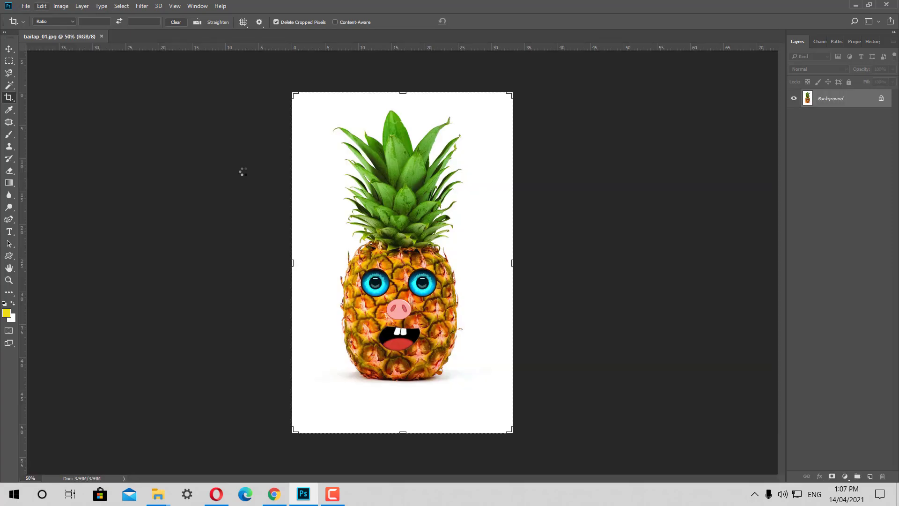
pyautogui.click(25, 6)
pyautogui.click(37, 30)
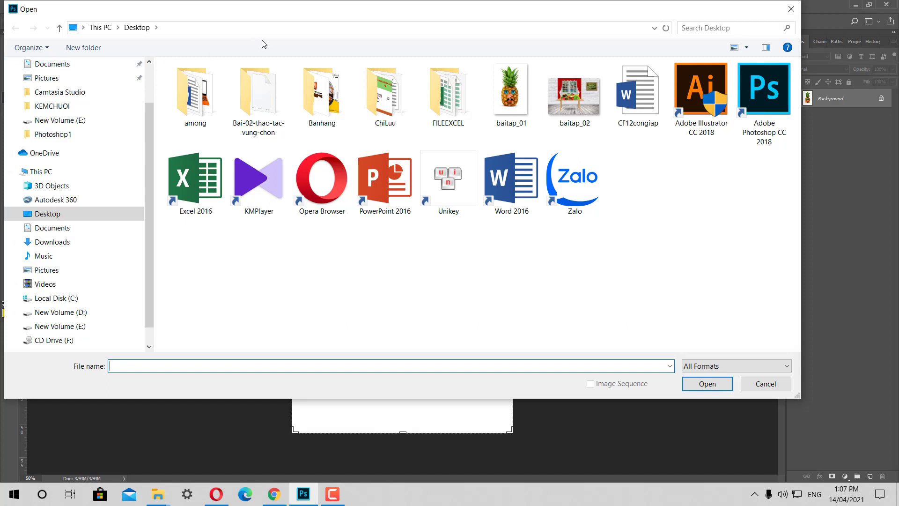
# Step: From Bai-02-thao-tac-vung-chon > stock, open the eyes, pineapple and mouth-set images together
pyautogui.doubleClick(251, 97)
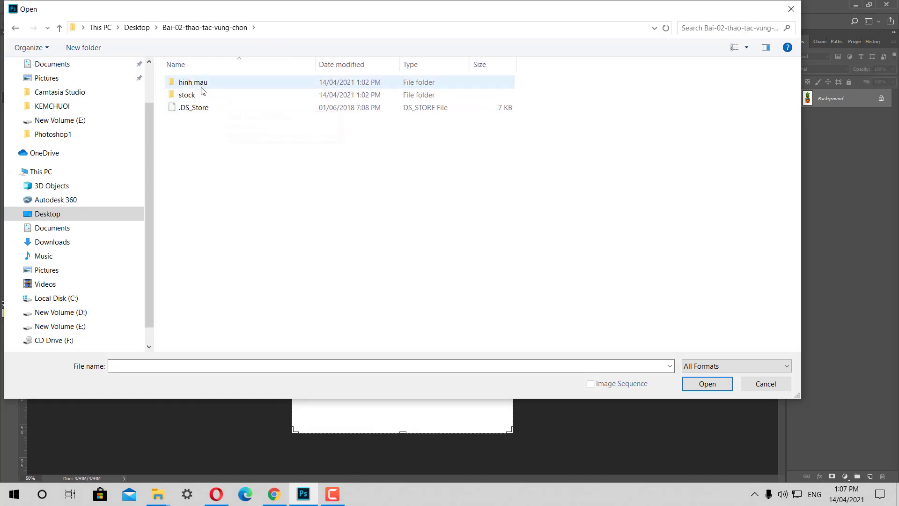
pyautogui.click(200, 83)
pyautogui.doubleClick(201, 83)
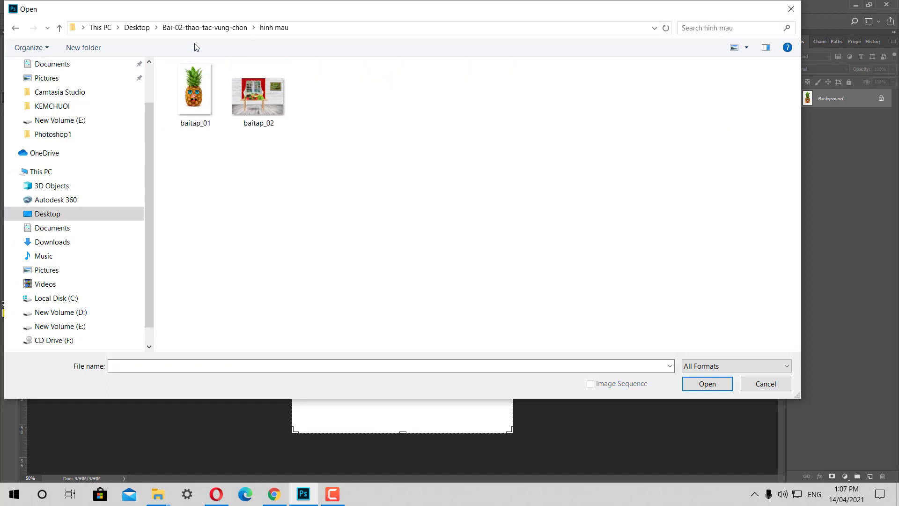
pyautogui.click(209, 28)
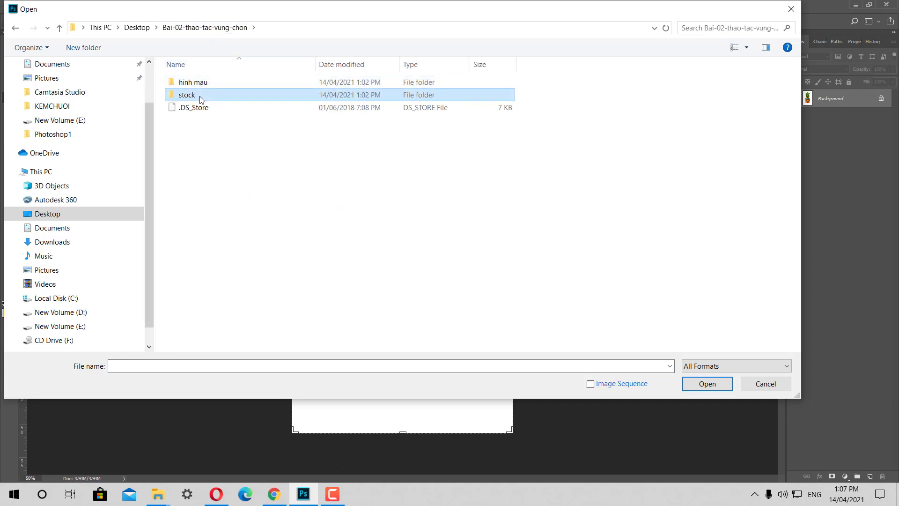
pyautogui.doubleClick(200, 96)
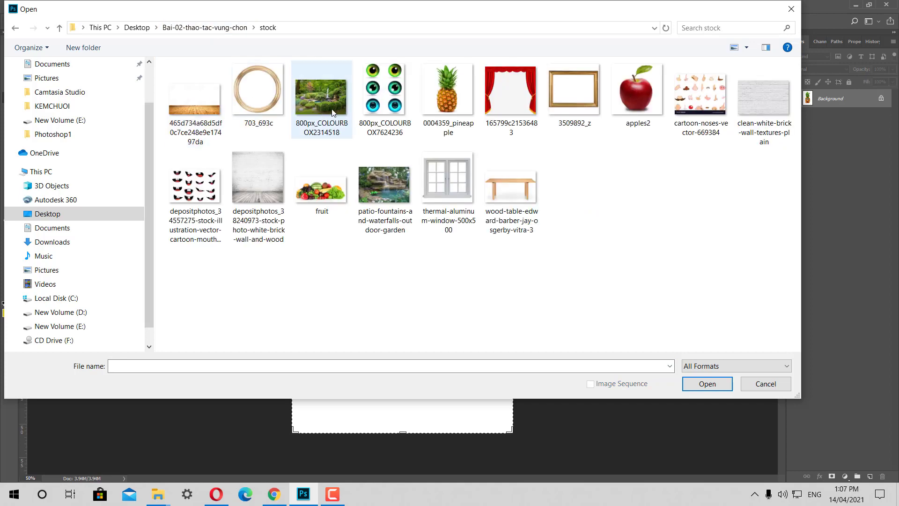
pyautogui.click(383, 102)
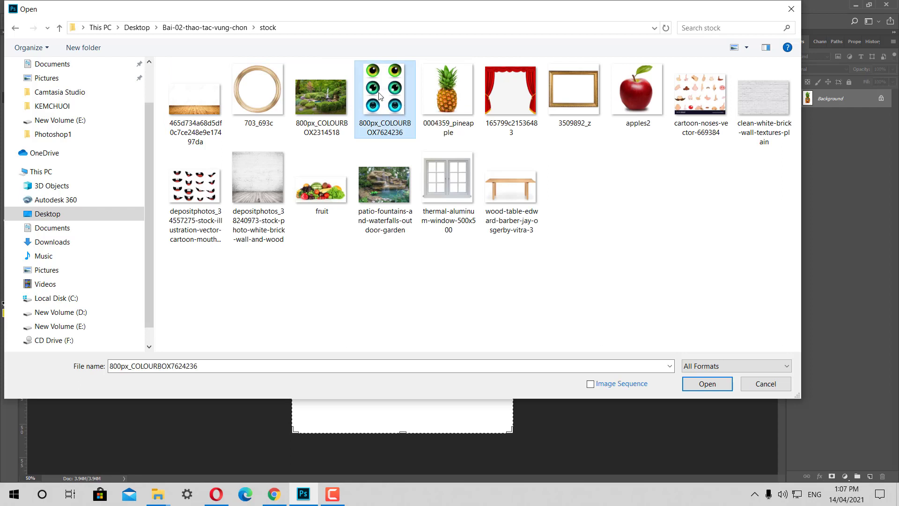
pyautogui.keyDown('ctrl'); pyautogui.click(450, 99); pyautogui.keyUp('ctrl')
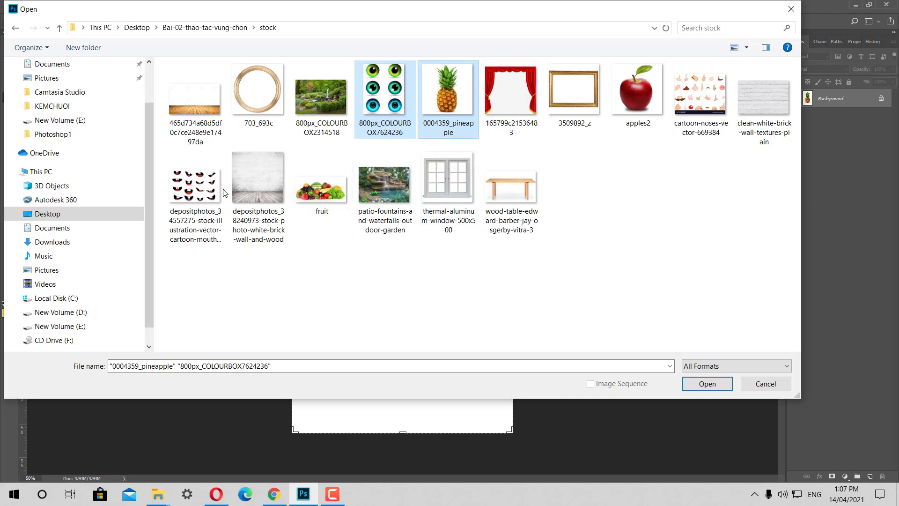
pyautogui.keyDown('ctrl'); pyautogui.click(202, 186); pyautogui.keyUp('ctrl')
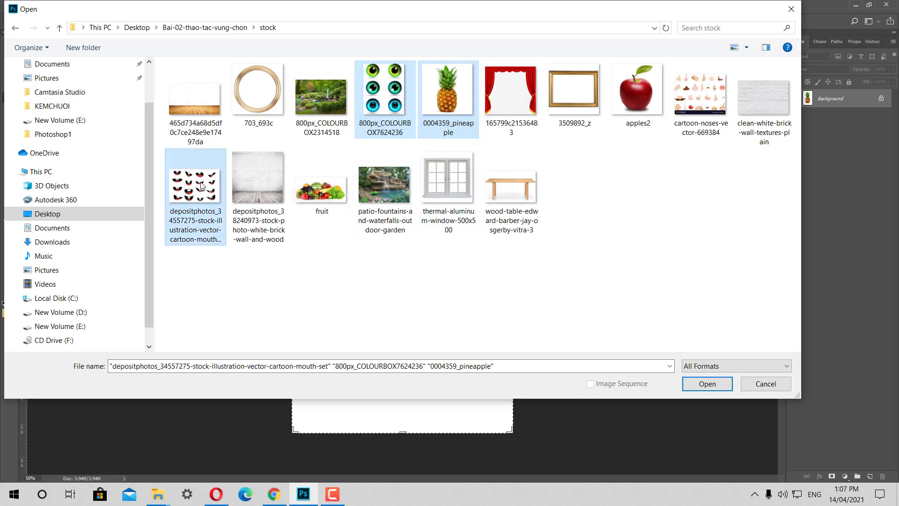
pyautogui.click(707, 384)
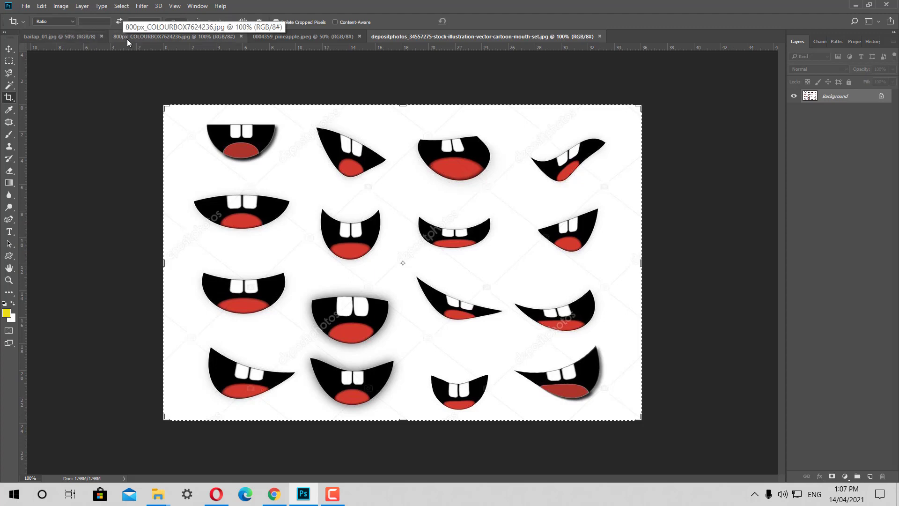
# Step: Float the eyes, pineapple, mouth and baitap_01 documents as overlapping windows, baitap_01 in front
pyautogui.click(66, 34)
pyautogui.click(185, 34)
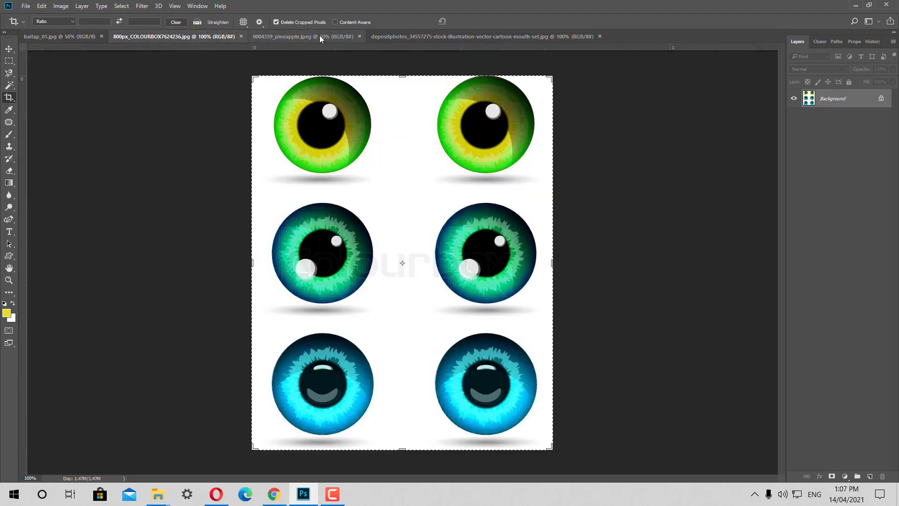
pyautogui.click(320, 35)
pyautogui.click(417, 35)
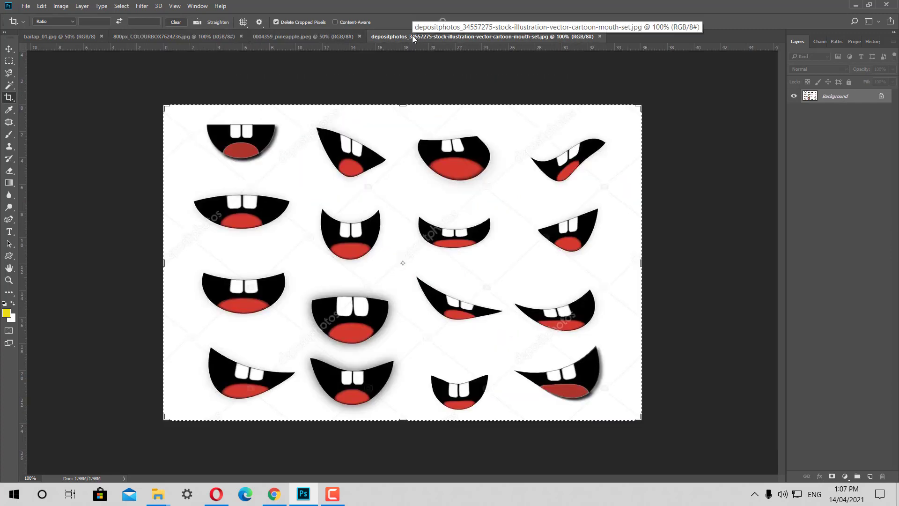
pyautogui.click(190, 37)
pyautogui.moveTo(189, 44); pyautogui.dragTo(176, 128)
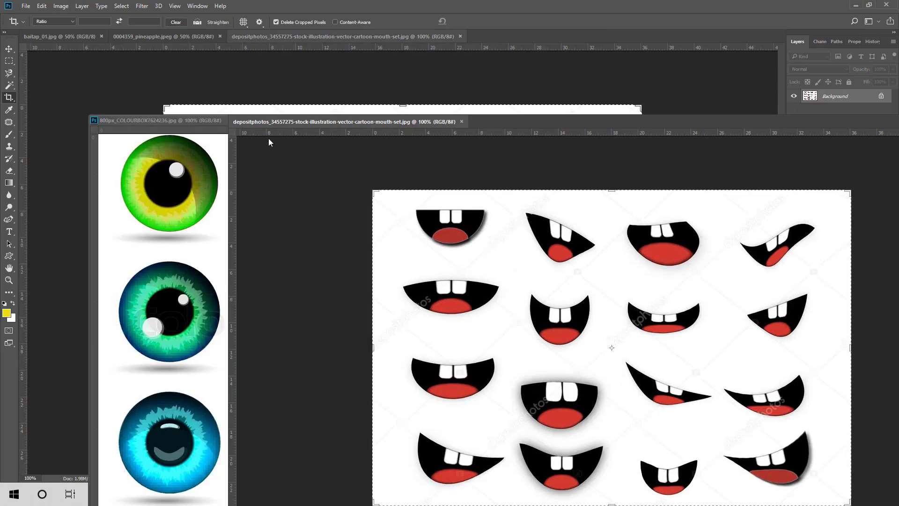
pyautogui.moveTo(268, 35); pyautogui.dragTo(268, 144)
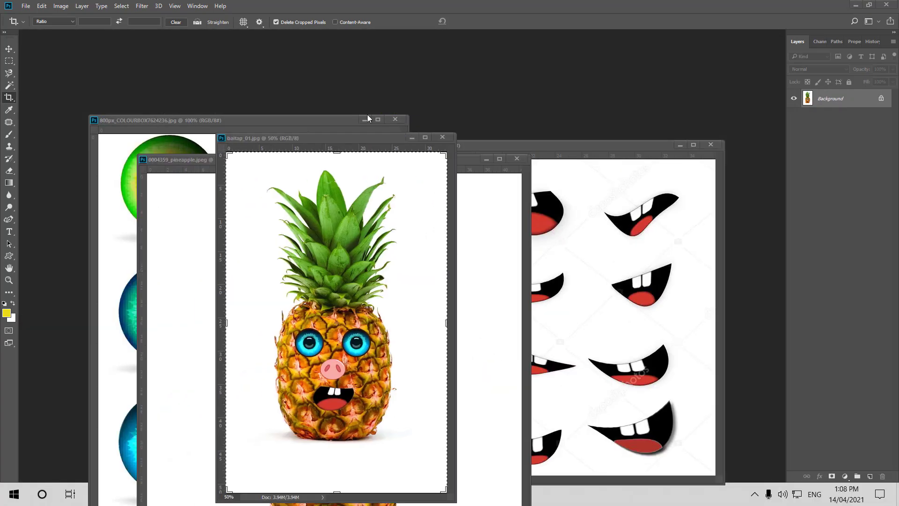
pyautogui.moveTo(368, 118); pyautogui.dragTo(415, 73)
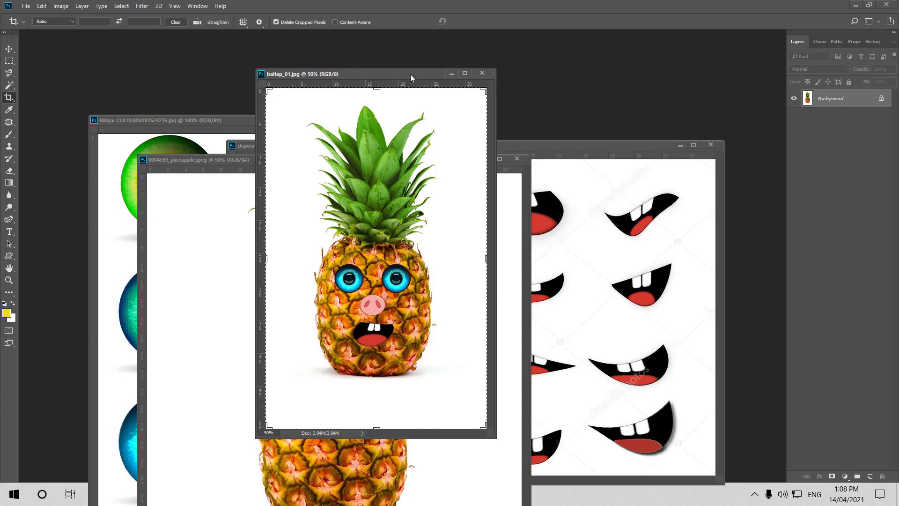
pyautogui.rightClick(410, 77)
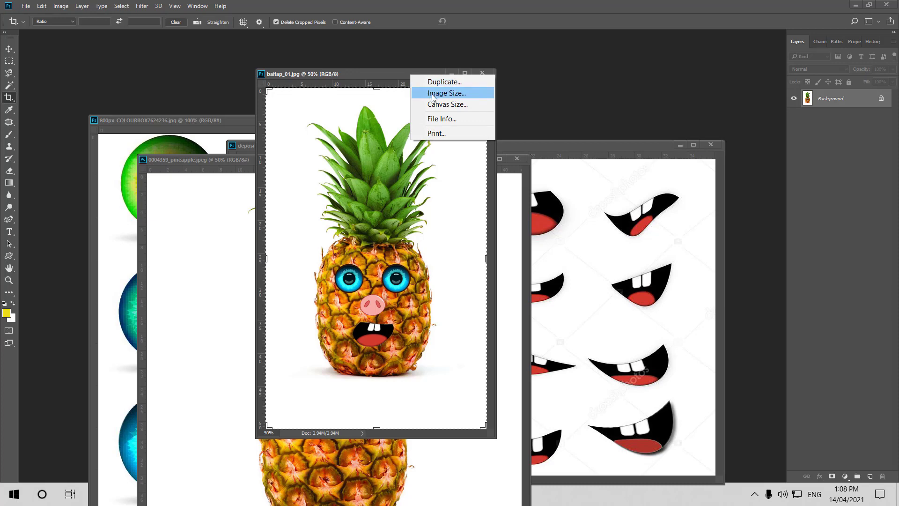
pyautogui.click(432, 93)
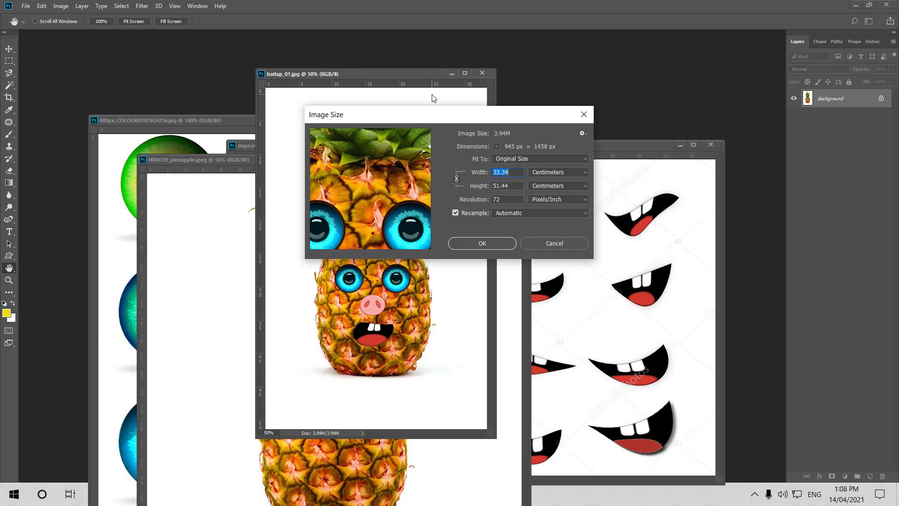
pyautogui.click(434, 97)
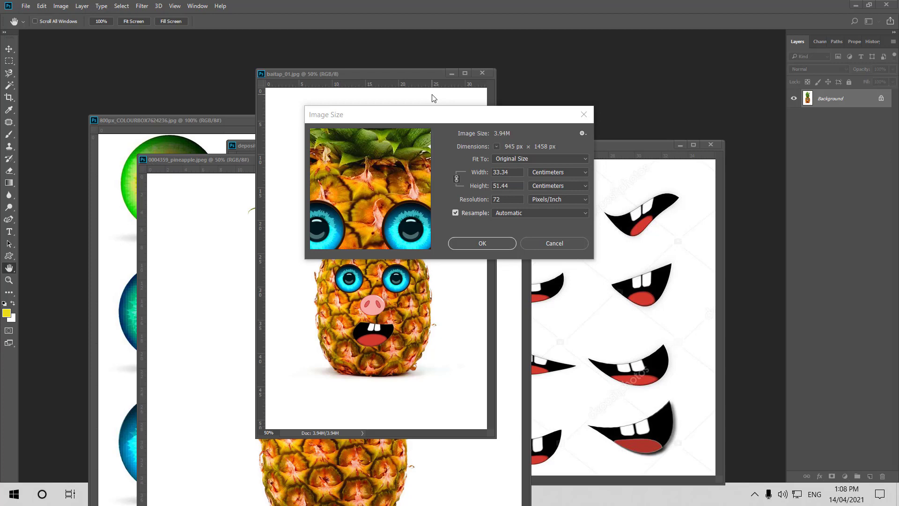
pyautogui.click(468, 243)
pyautogui.press('c')
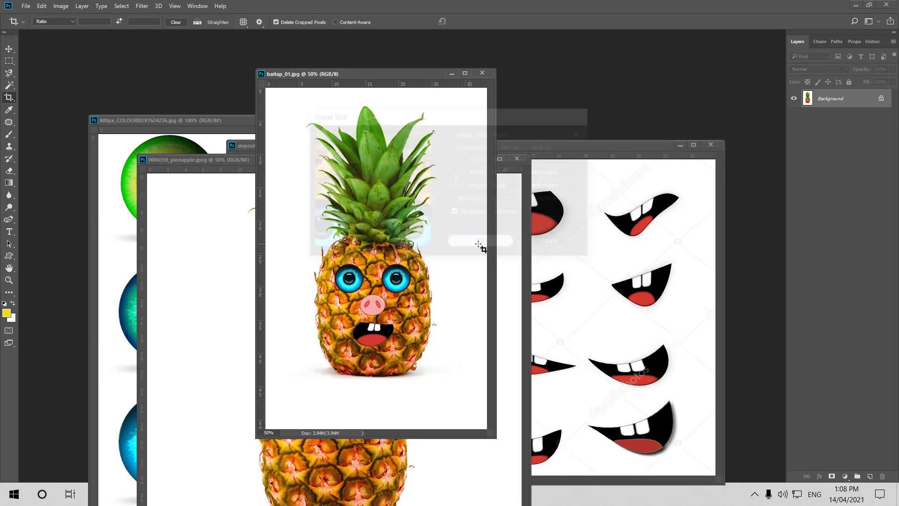
# Step: Create a new blank document 33 cm wide by 51 cm high
pyautogui.click(25, 6)
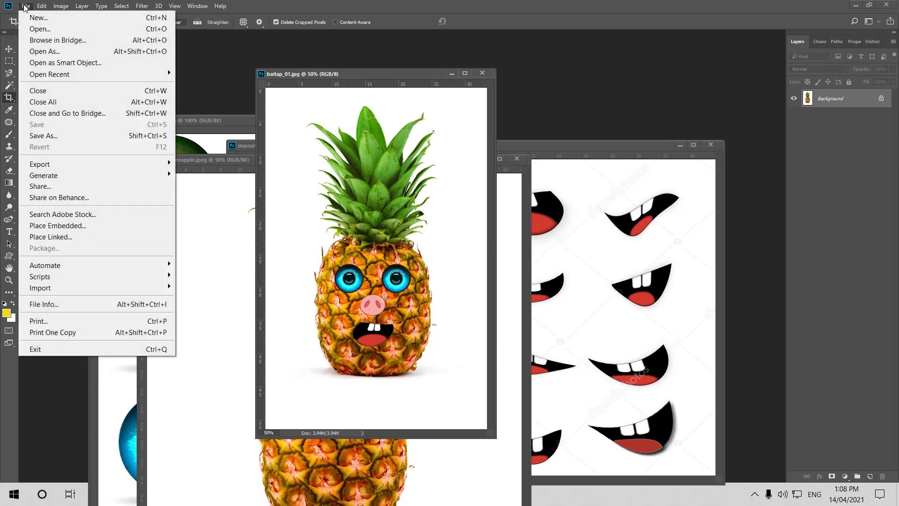
pyautogui.click(32, 18)
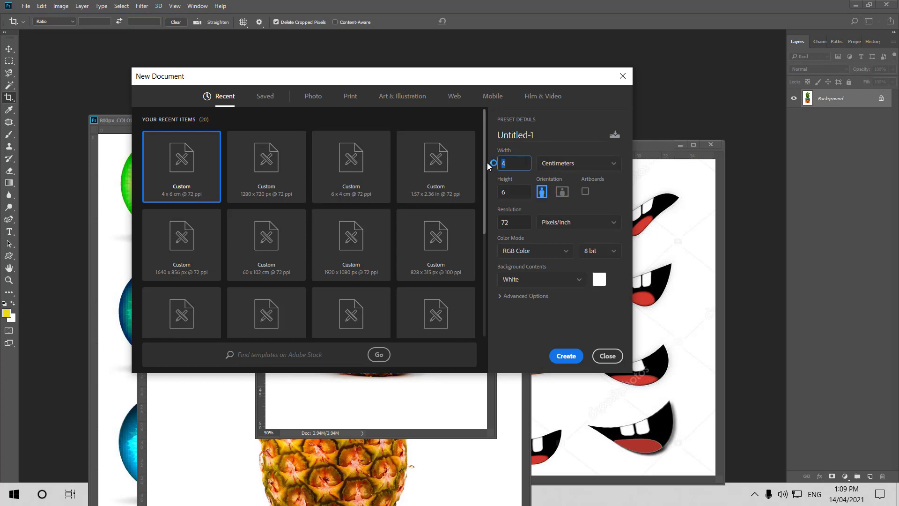
pyautogui.write('3')
pyautogui.write('3')
pyautogui.press('Tab')
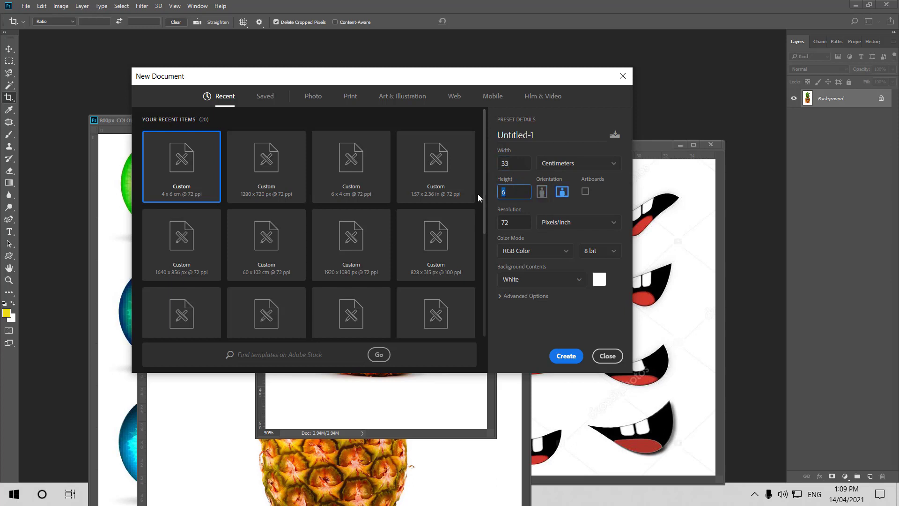
pyautogui.write('51')
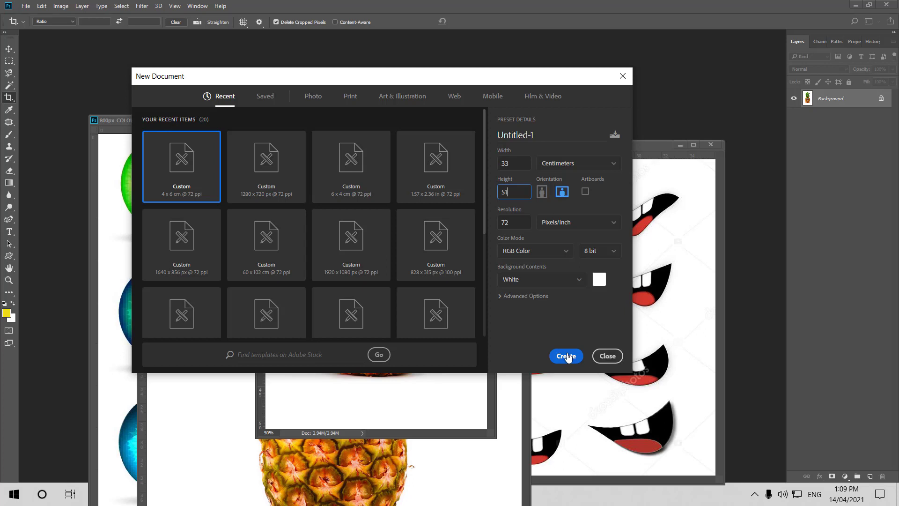
pyautogui.click(566, 356)
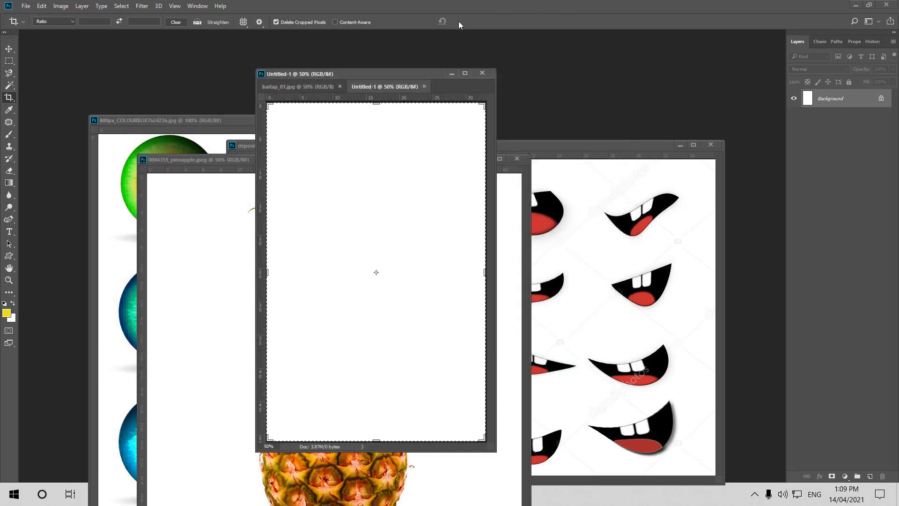
# Step: Resize and reposition the floating Untitled-1 window
pyautogui.moveTo(383, 76)
pyautogui.mouseDown()
pyautogui.moveTo(423, 66)
pyautogui.moveTo(413, 57)
pyautogui.mouseUp()
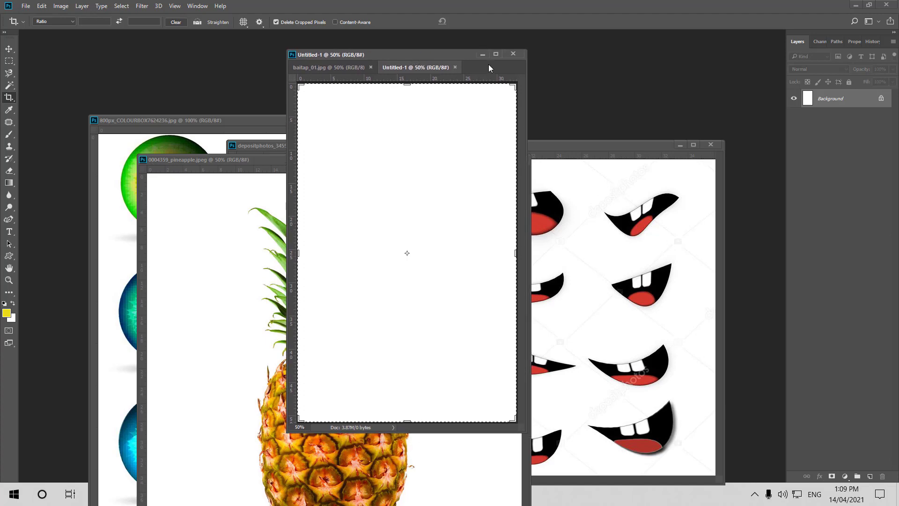
pyautogui.click(496, 53)
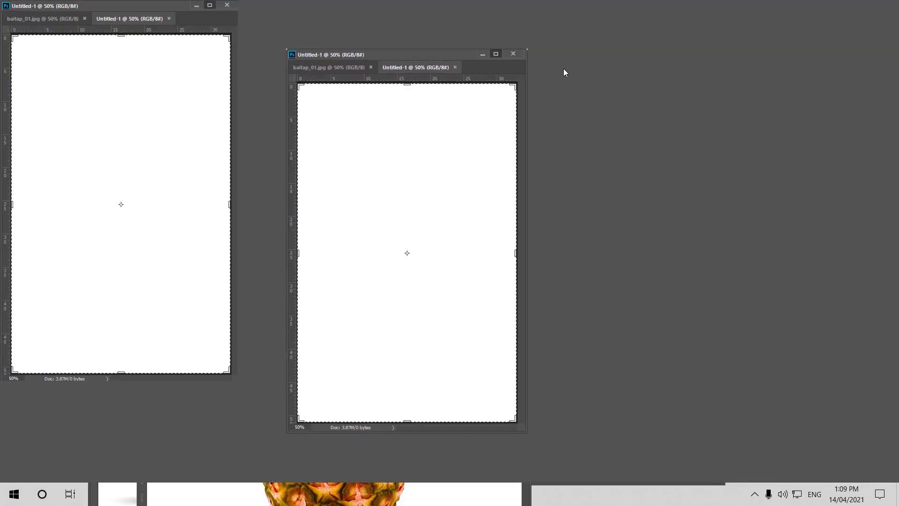
pyautogui.click(869, 6)
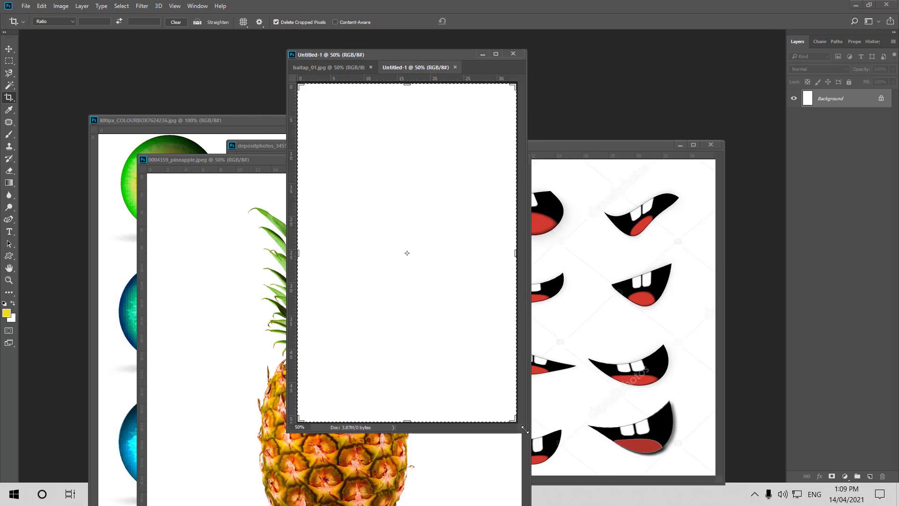
pyautogui.moveTo(525, 431); pyautogui.dragTo(723, 468)
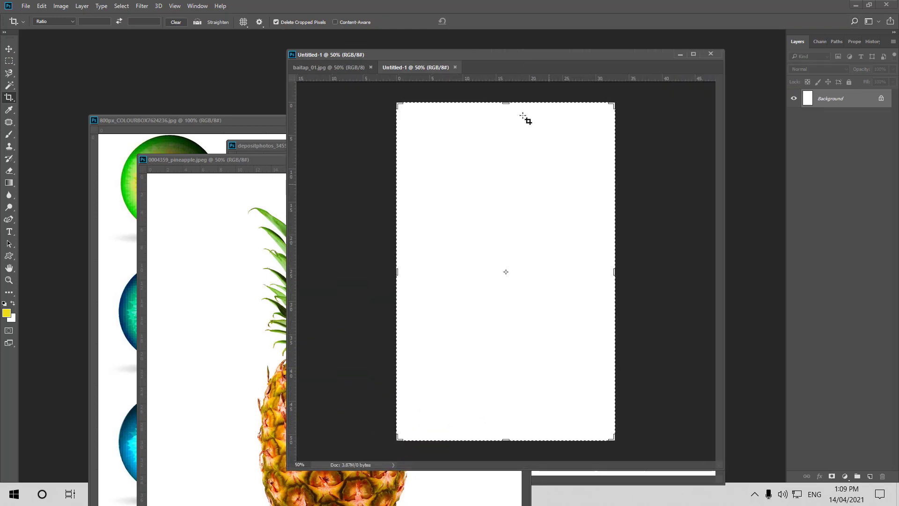
pyautogui.moveTo(493, 57); pyautogui.dragTo(389, 57)
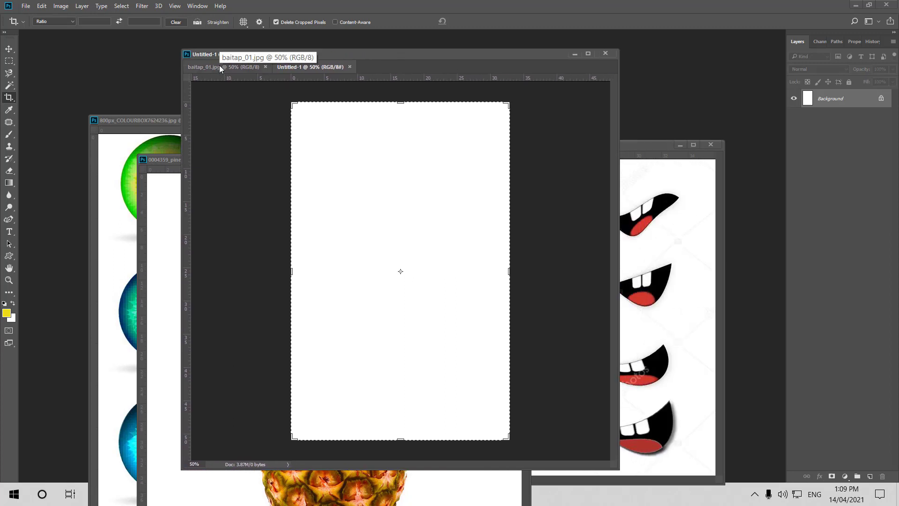
# Step: Float the finished baitap_01 example into its own window and close it
pyautogui.moveTo(219, 65); pyautogui.dragTo(221, 175)
pyautogui.moveTo(343, 179); pyautogui.dragTo(178, 75)
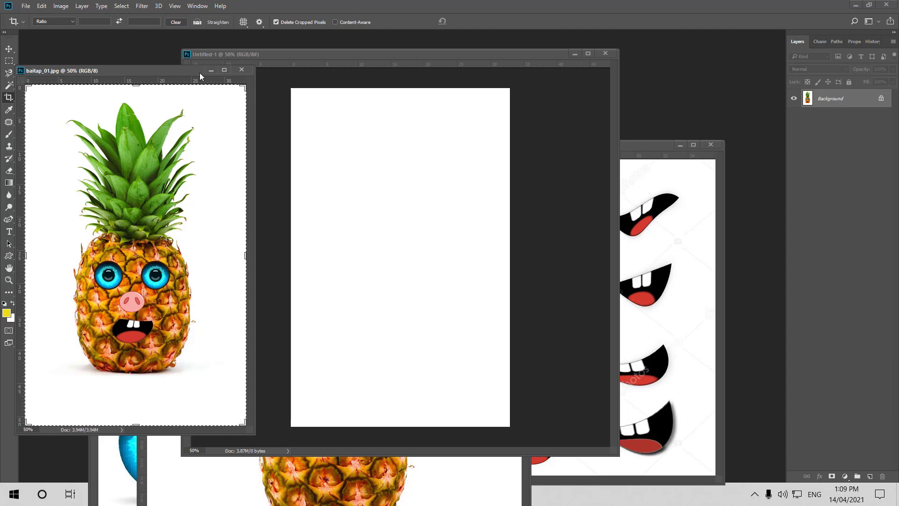
pyautogui.click(211, 70)
# Step: Minimize the eyes and mouths images and float the pineapple photo beside Untitled-1
pyautogui.moveTo(329, 55); pyautogui.dragTo(525, 48)
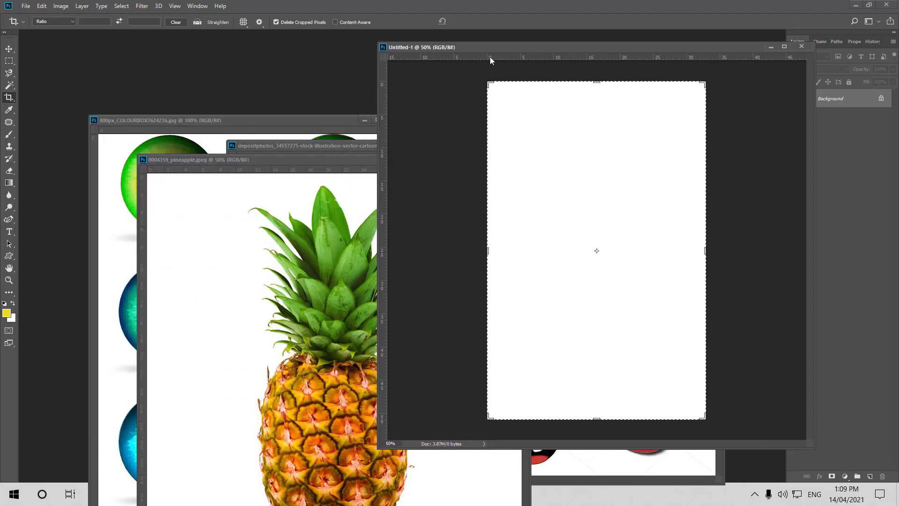
pyautogui.moveTo(299, 160); pyautogui.dragTo(201, 32)
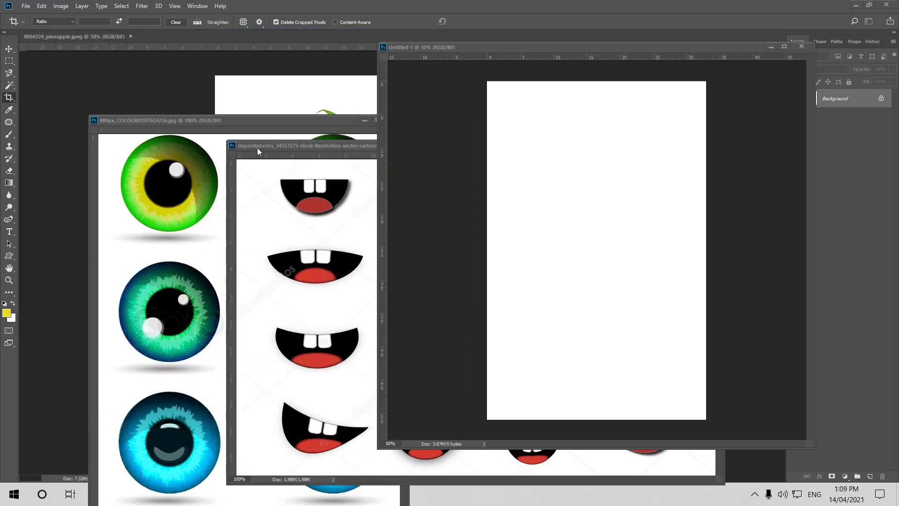
pyautogui.click(283, 146)
pyautogui.click(680, 148)
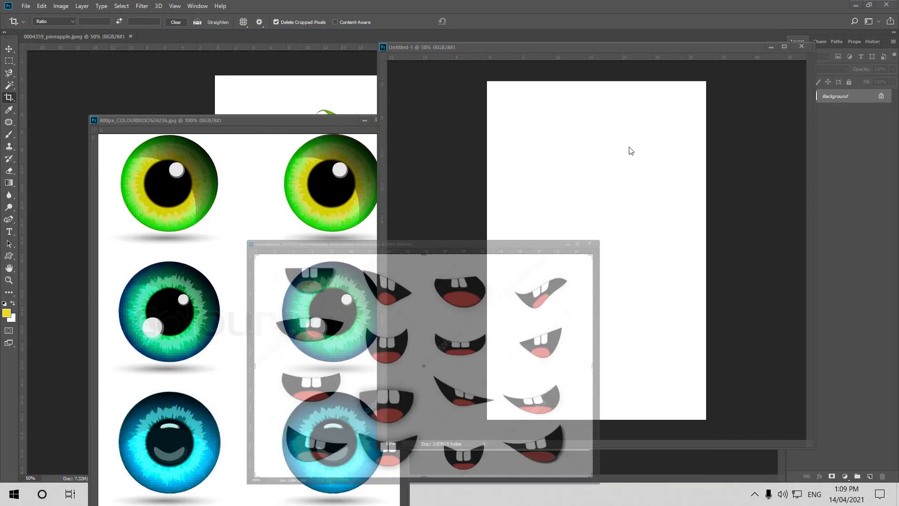
pyautogui.click(311, 129)
pyautogui.click(365, 120)
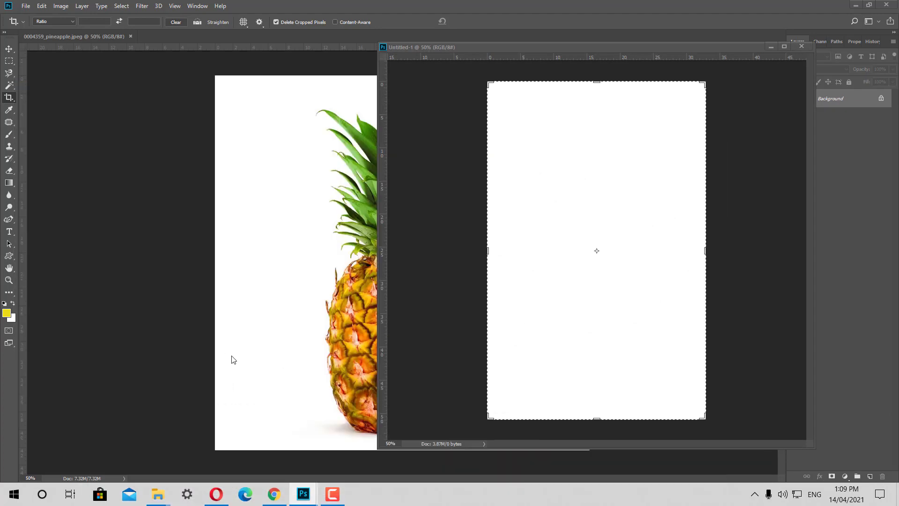
pyautogui.moveTo(480, 48)
pyautogui.mouseDown()
pyautogui.moveTo(170, 53)
pyautogui.moveTo(541, 52)
pyautogui.mouseUp()
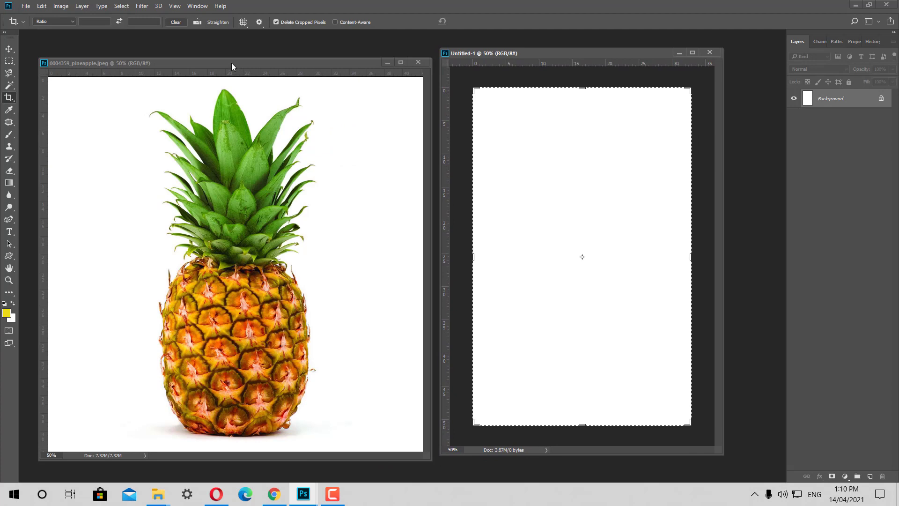
pyautogui.moveTo(231, 63); pyautogui.dragTo(232, 46)
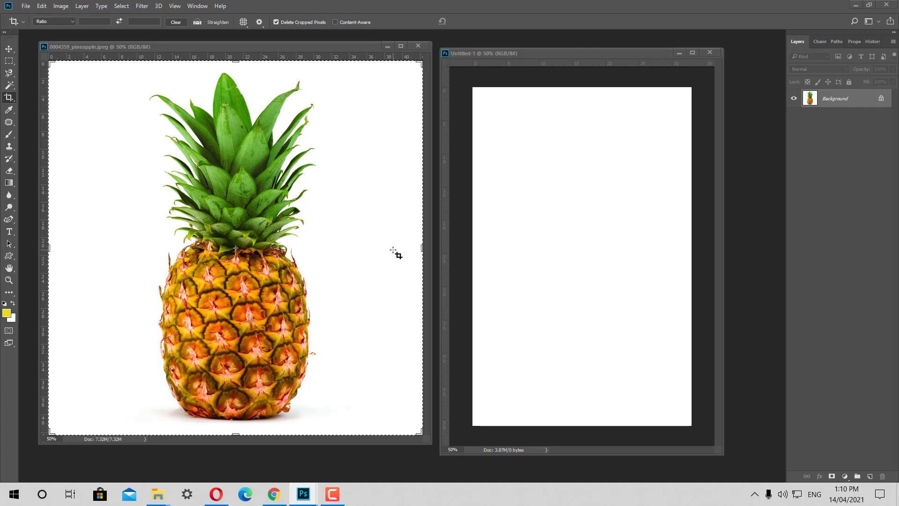
# Step: With the Magic Wand at Tolerance 100, select the pineapple's leaves, crown base and body
pyautogui.click(9, 86)
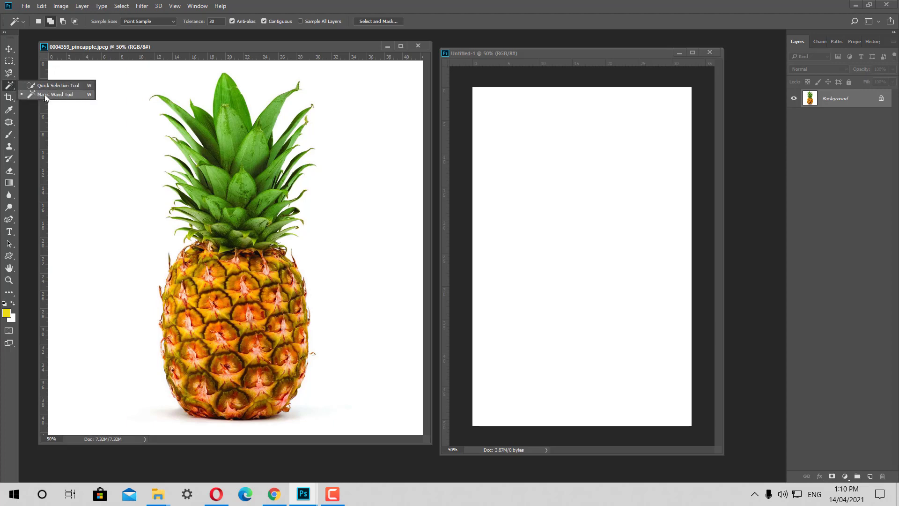
pyautogui.click(45, 95)
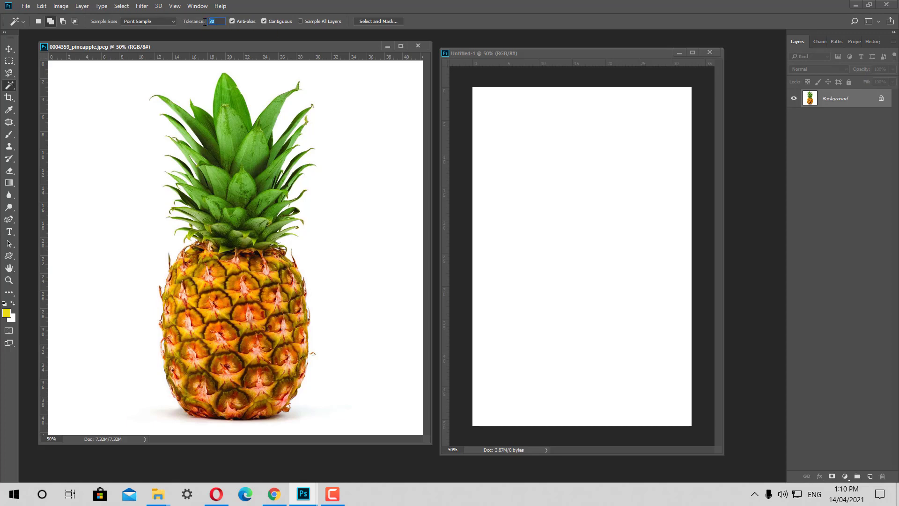
pyautogui.write('100')
pyautogui.click(219, 209)
pyautogui.hotkey('ctrl', 'd')
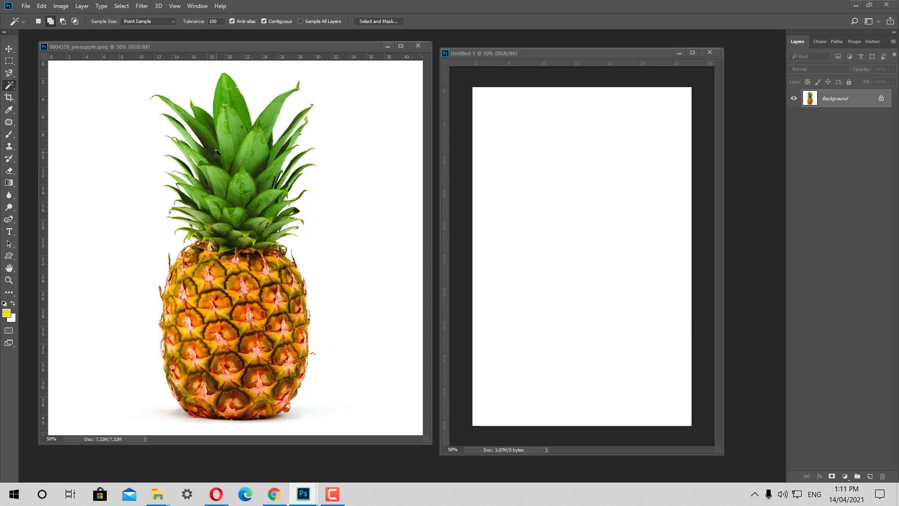
pyautogui.click(219, 173)
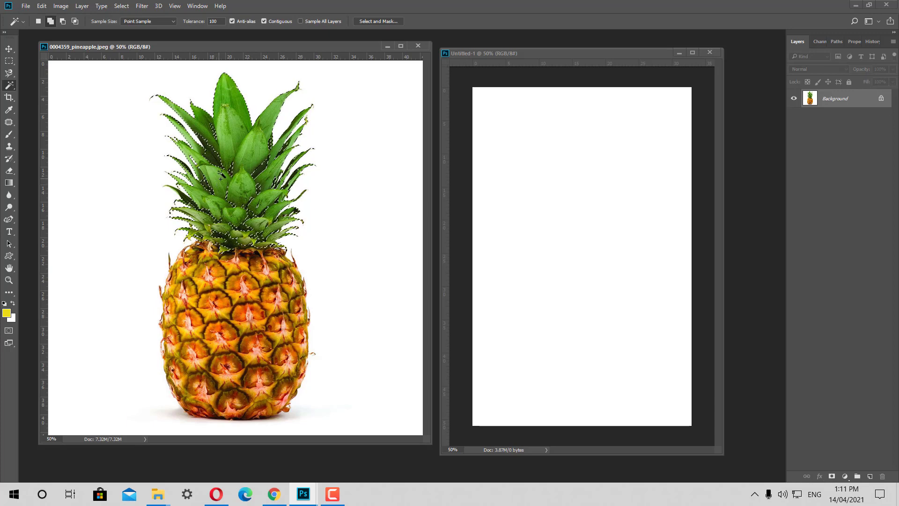
pyautogui.click(209, 219)
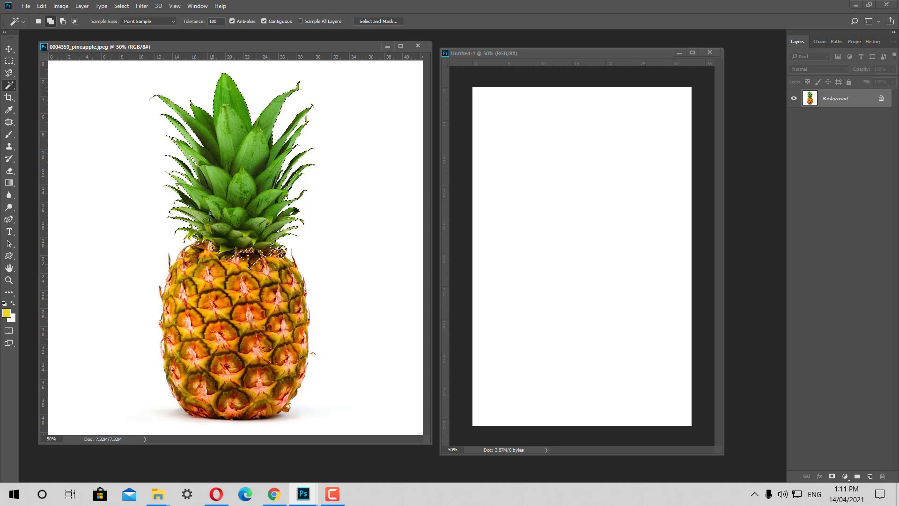
pyautogui.click(244, 294)
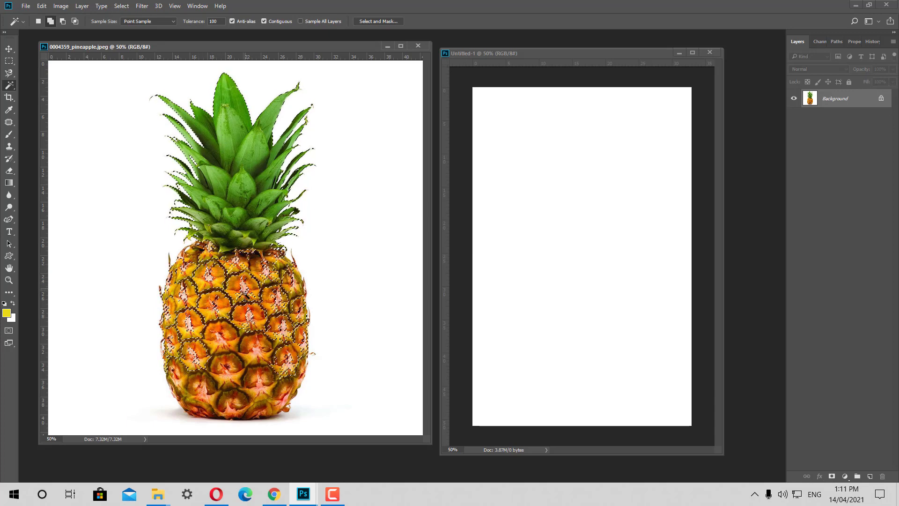
pyautogui.click(213, 398)
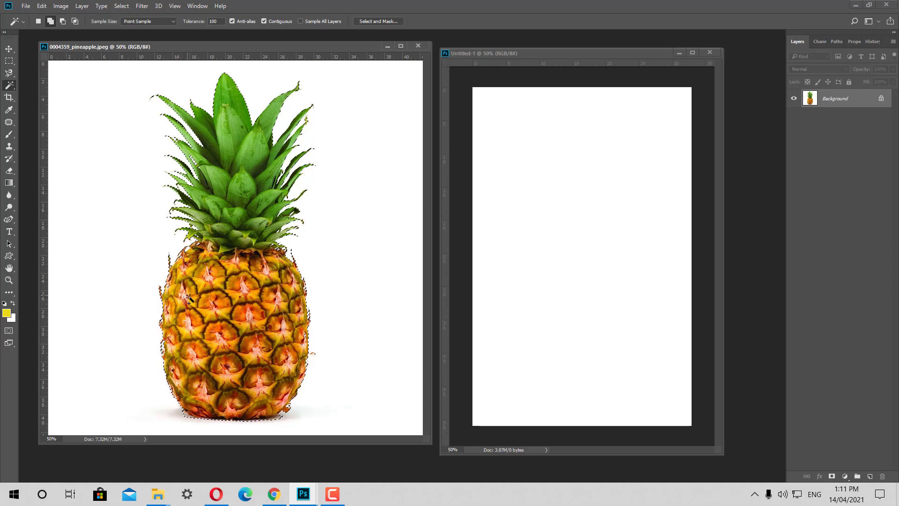
# Step: Undo a background deletion via History, then add the missed areas to the pineapple selection
pyautogui.hotkey('shift', 'ctrl', 'i')
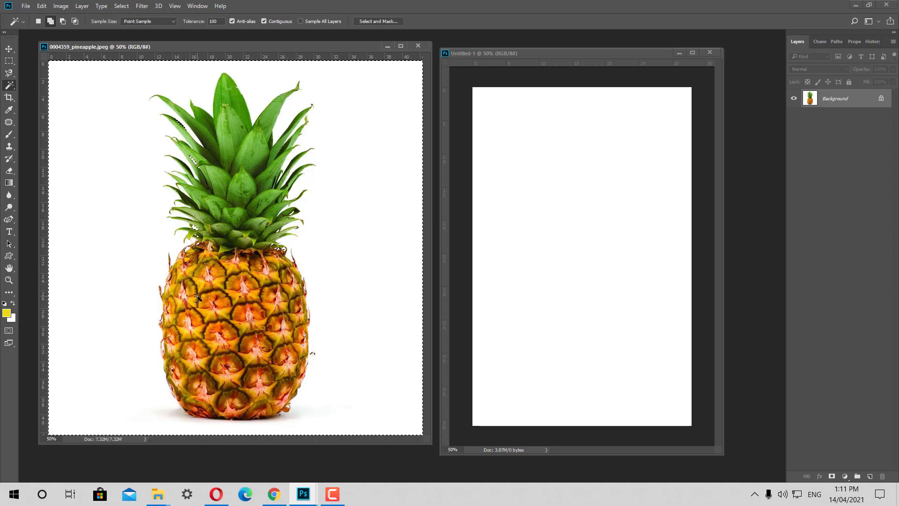
pyautogui.press('Delete')
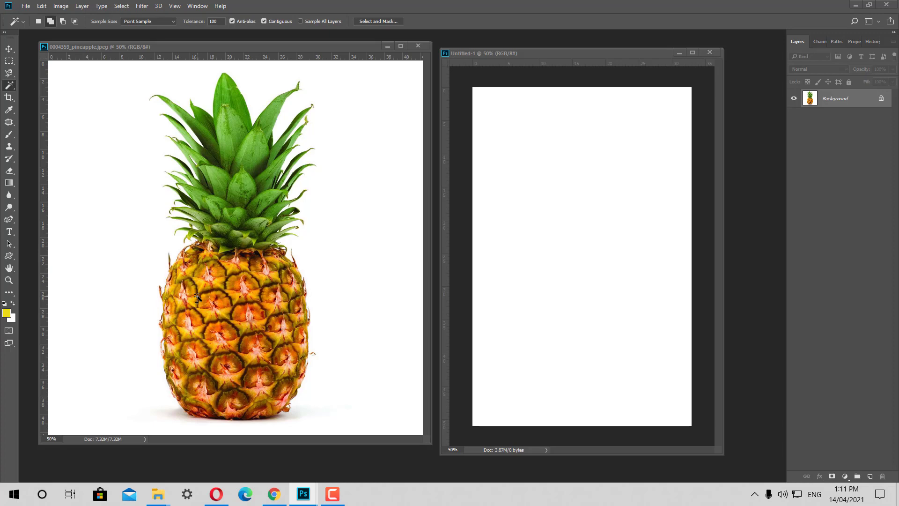
pyautogui.click(872, 42)
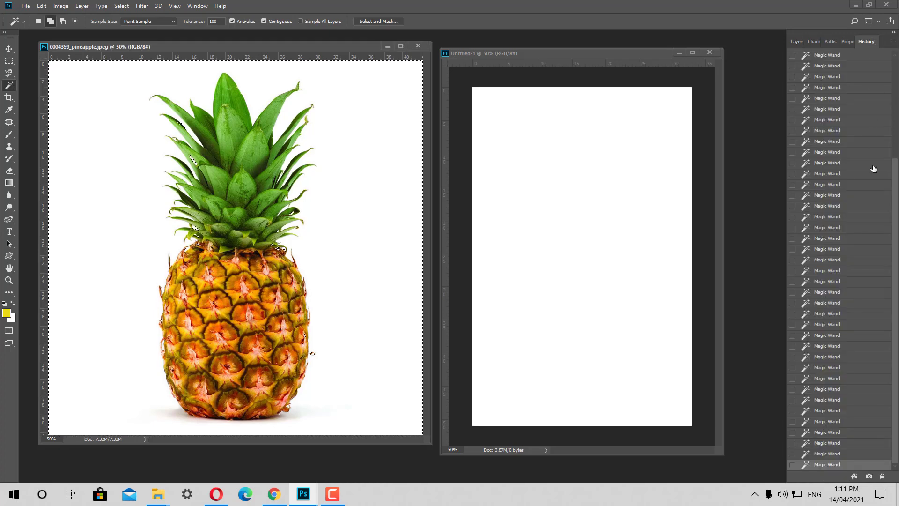
pyautogui.click(829, 403)
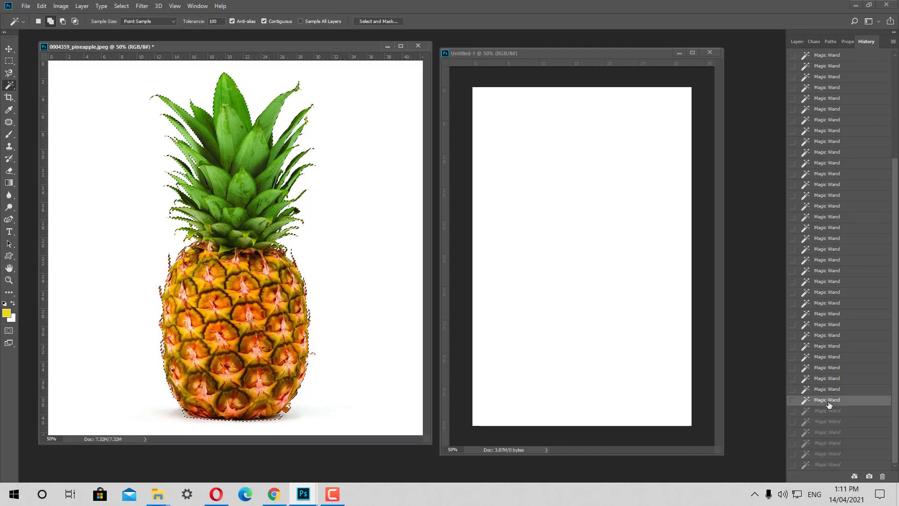
pyautogui.click(829, 412)
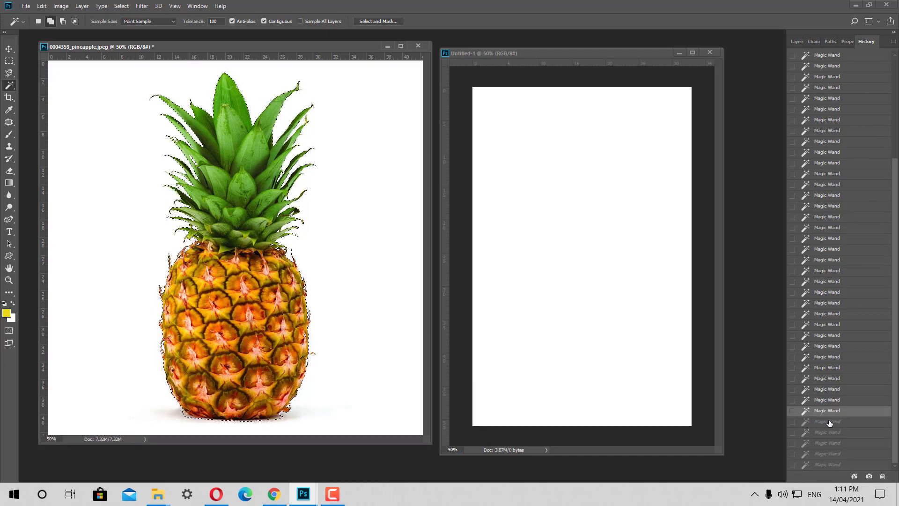
pyautogui.click(829, 422)
pyautogui.click(829, 401)
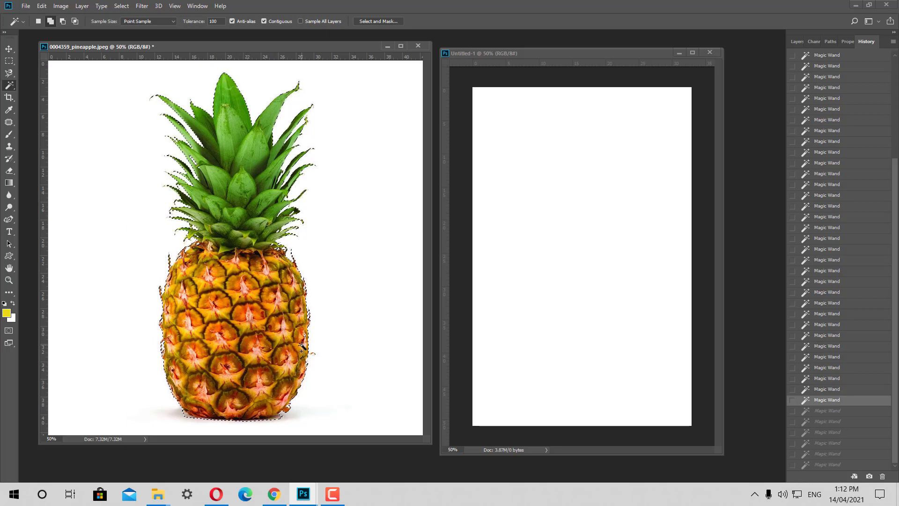
pyautogui.hotkey('ctrl', 'z')
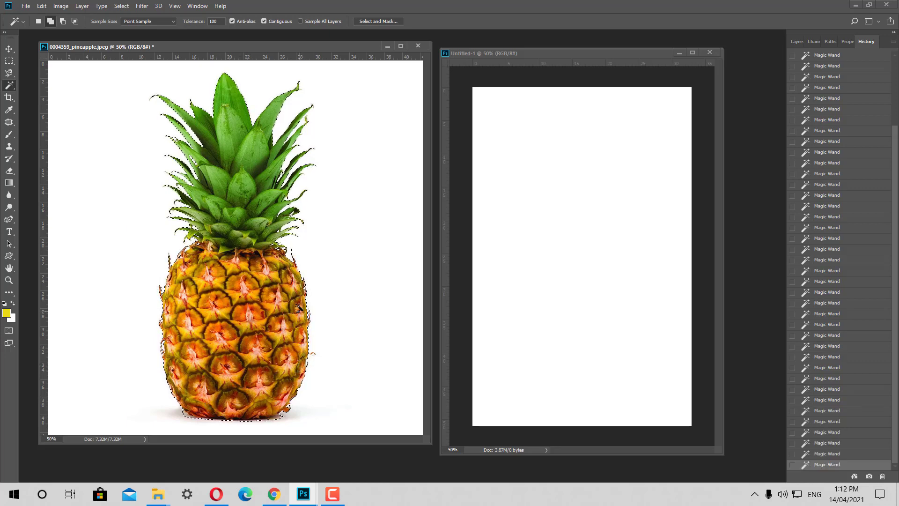
pyautogui.click(305, 291)
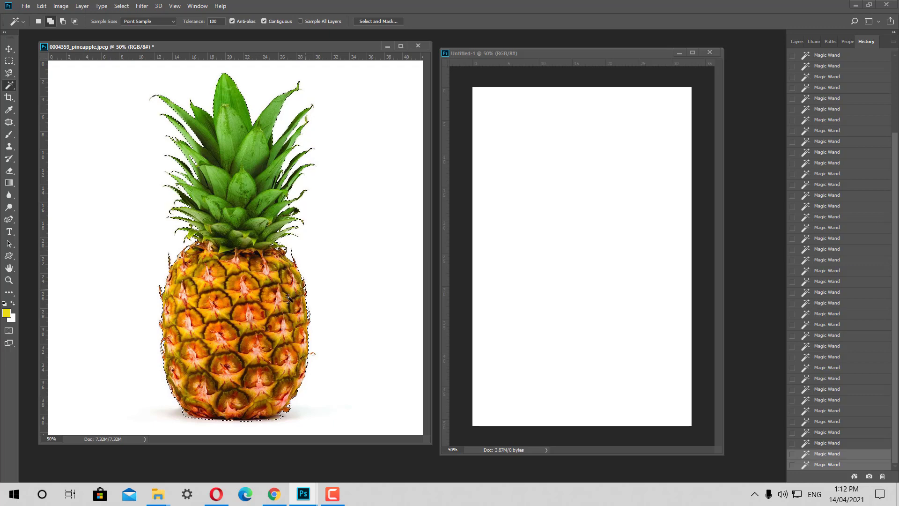
pyautogui.click(826, 443)
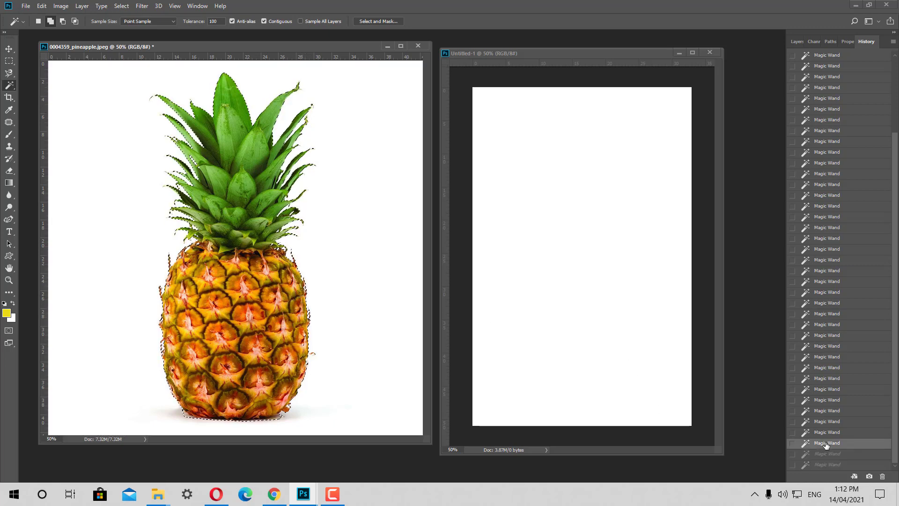
pyautogui.click(304, 347)
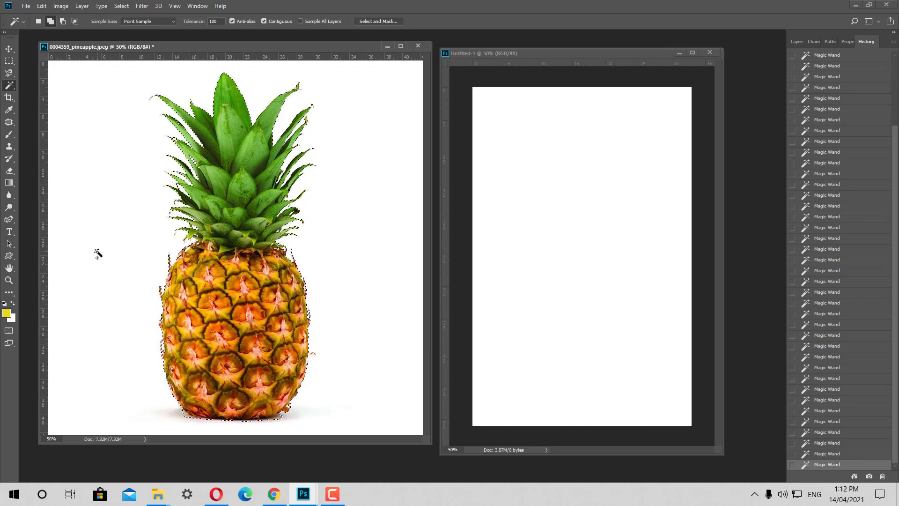
# Step: Drag the selected pineapple into Untitled-1 with the Move tool
pyautogui.click(9, 49)
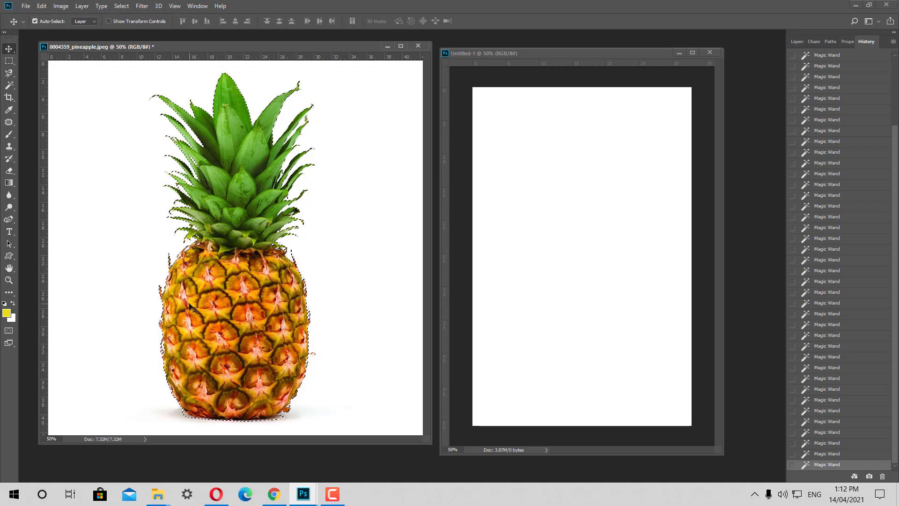
pyautogui.moveTo(226, 305)
pyautogui.mouseDown()
pyautogui.moveTo(266, 317)
pyautogui.moveTo(571, 309)
pyautogui.moveTo(591, 328)
pyautogui.moveTo(592, 318)
pyautogui.mouseUp()
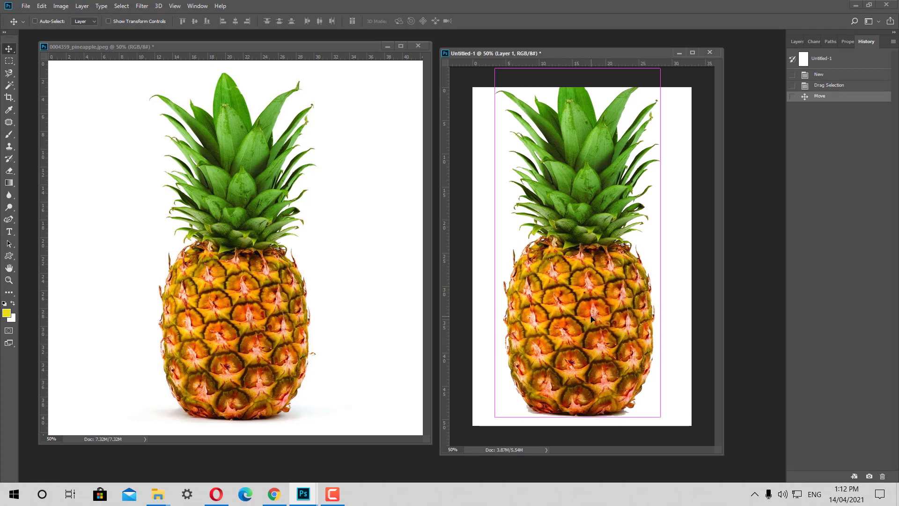
# Step: Resize the pineapple layer with Free Transform and centre it on Untitled-1
pyautogui.hotkey('ctrl', 't')
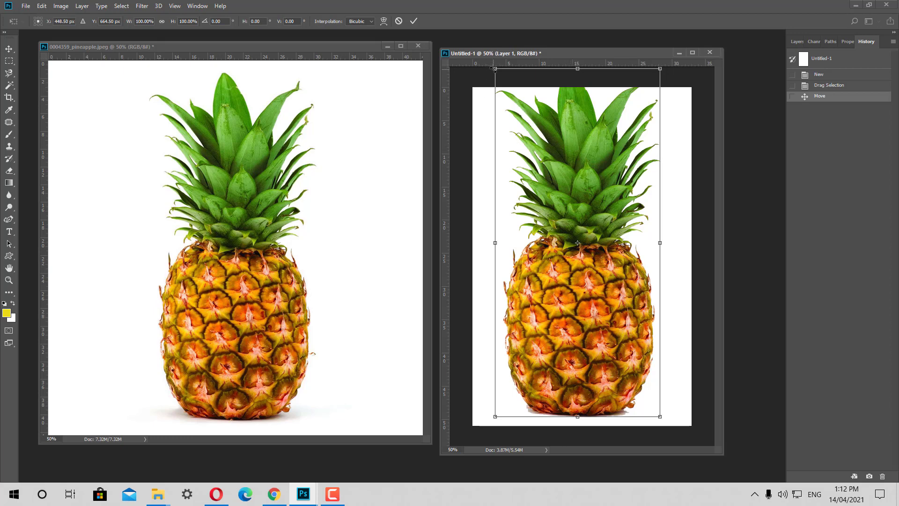
pyautogui.moveTo(494, 69); pyautogui.dragTo(569, 240)
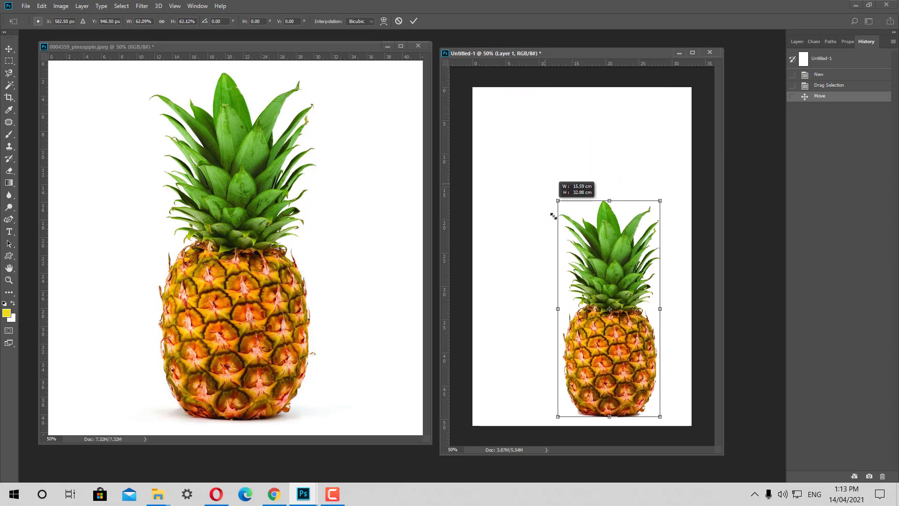
pyautogui.moveTo(632, 311)
pyautogui.mouseDown()
pyautogui.moveTo(581, 203)
pyautogui.moveTo(526, 258)
pyautogui.mouseUp()
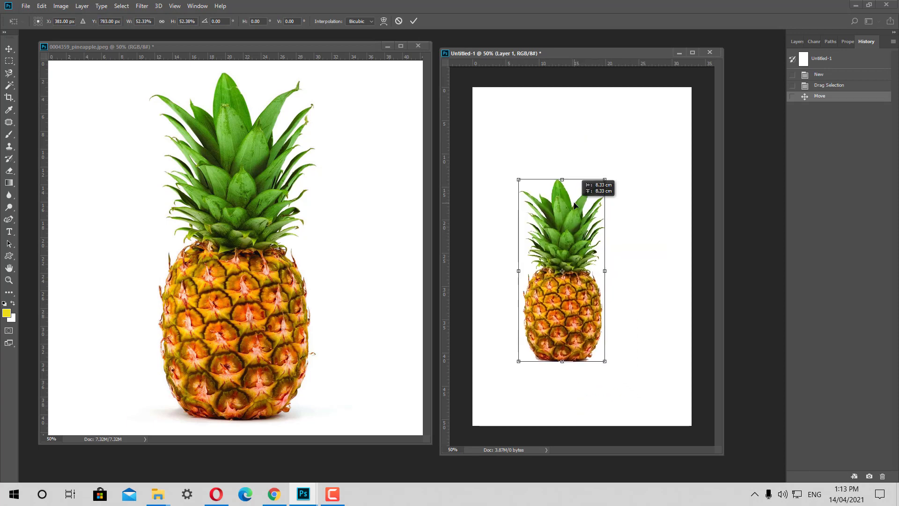
pyautogui.moveTo(605, 180)
pyautogui.mouseDown()
pyautogui.moveTo(643, 90)
pyautogui.moveTo(614, 122)
pyautogui.moveTo(617, 113)
pyautogui.mouseUp()
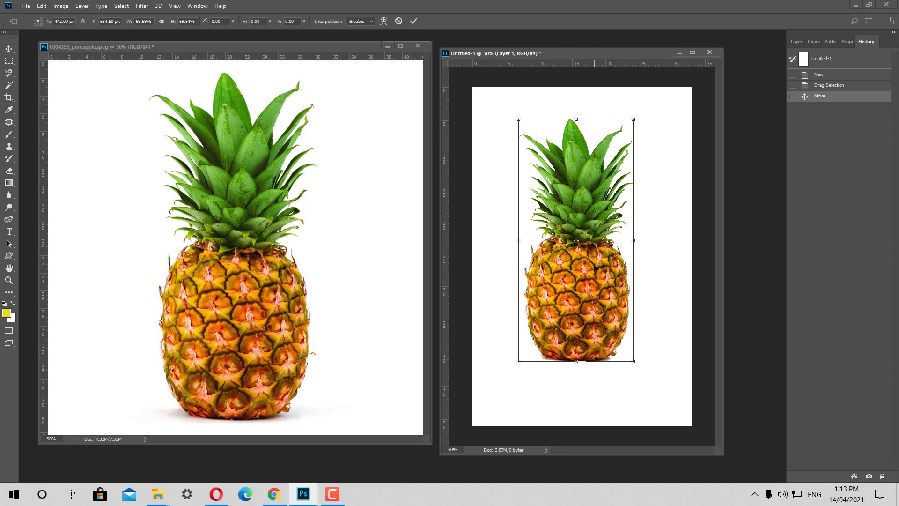
pyautogui.press('Return')
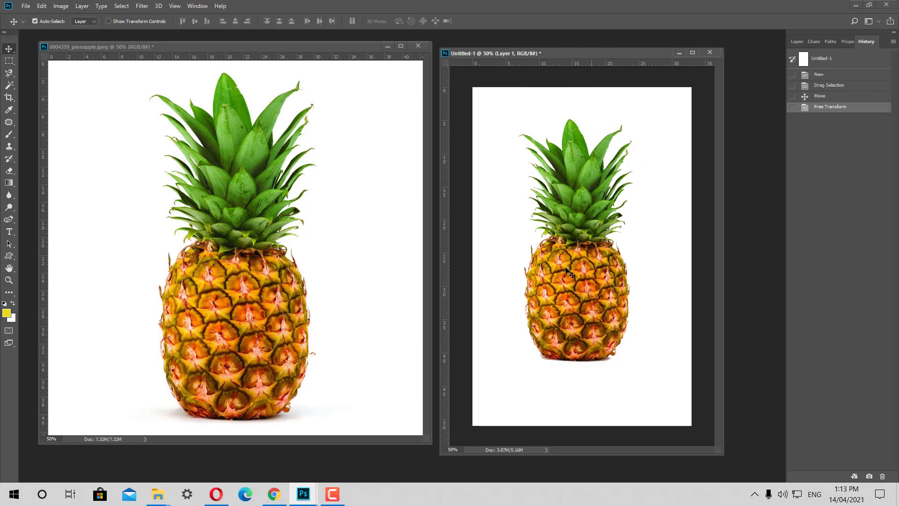
pyautogui.moveTo(577, 281); pyautogui.dragTo(583, 280)
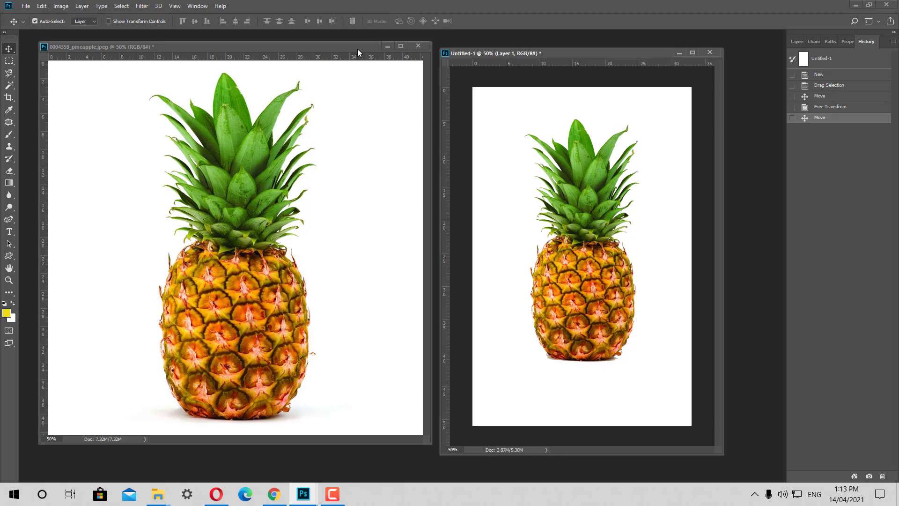
# Step: Minimize the pineapple photo and bring baitap_01 and the 800px_COLOURBOX eyes sheet forward
pyautogui.click(387, 47)
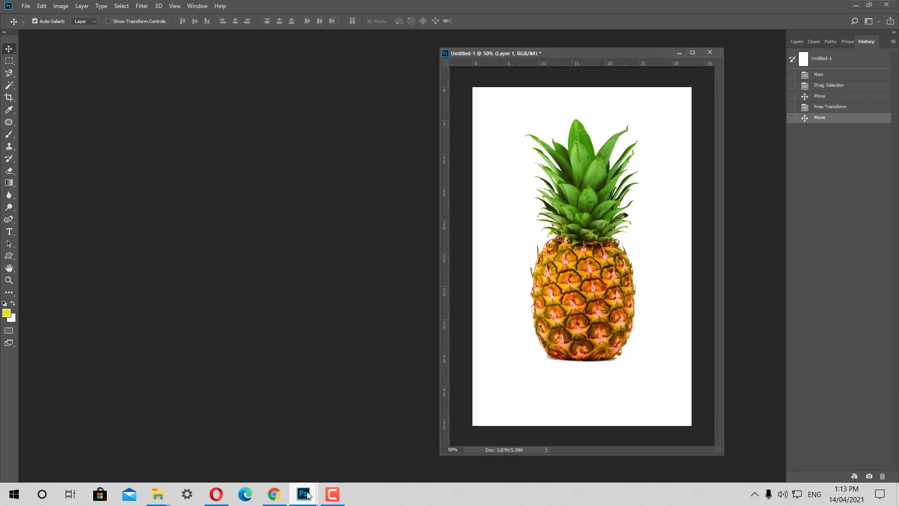
pyautogui.moveTo(302, 494)
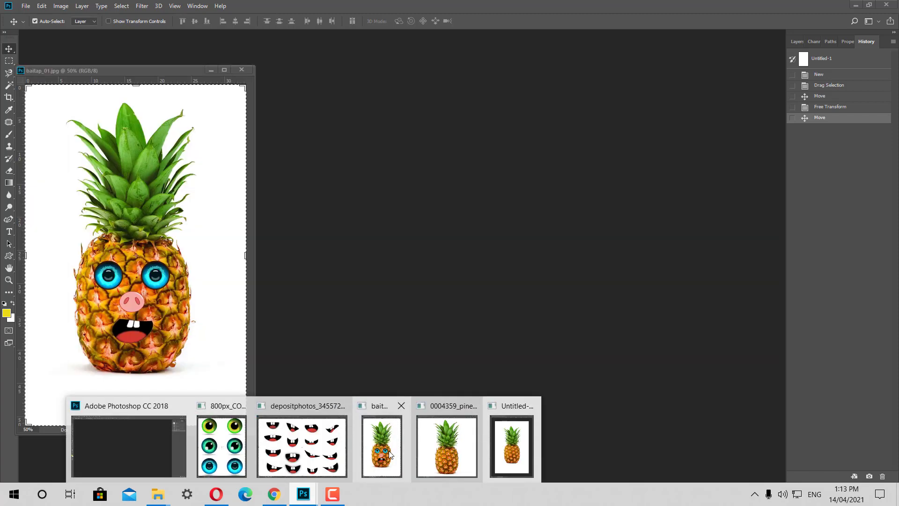
pyautogui.click(389, 449)
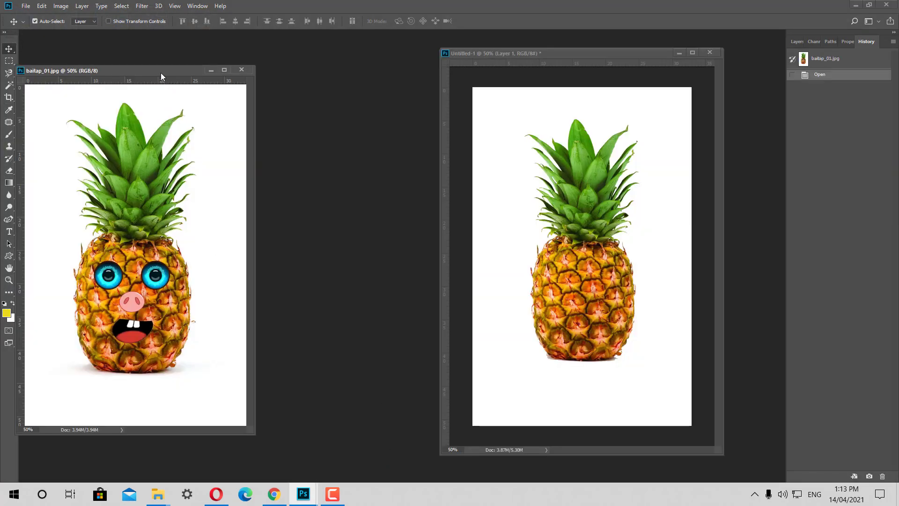
pyautogui.moveTo(160, 69); pyautogui.dragTo(229, 71)
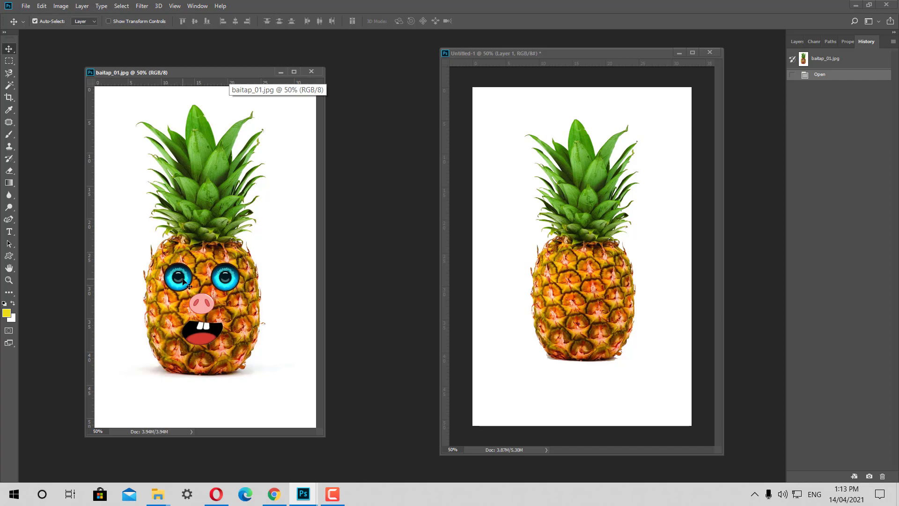
pyautogui.click(303, 497)
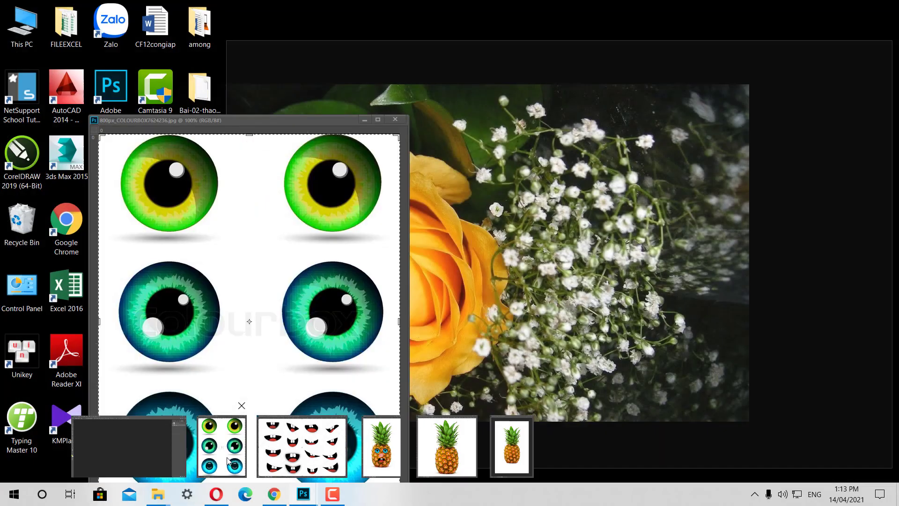
pyautogui.click(224, 445)
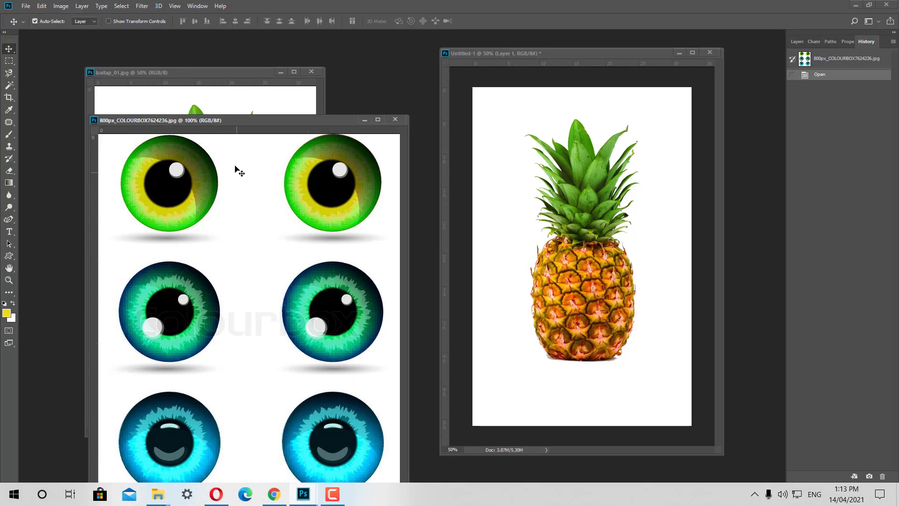
pyautogui.moveTo(237, 119); pyautogui.dragTo(237, 115)
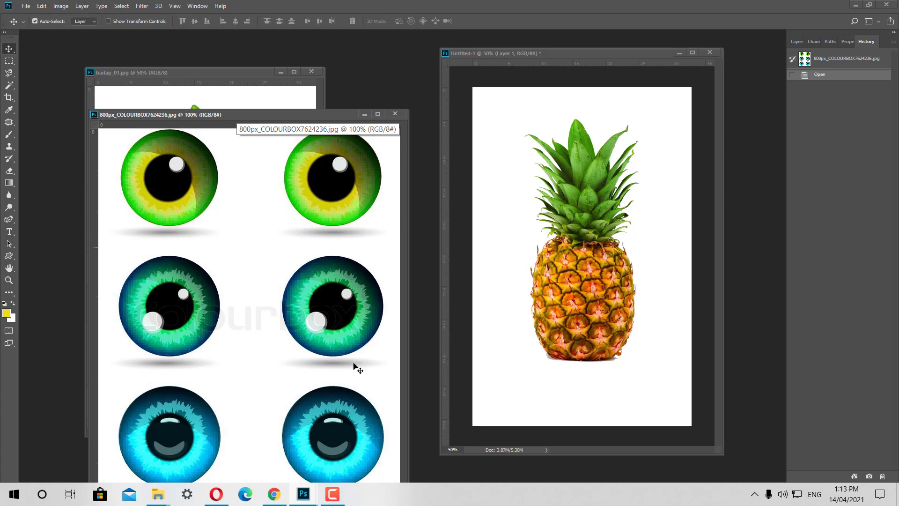
pyautogui.moveTo(258, 115)
pyautogui.mouseDown()
pyautogui.moveTo(254, 346)
pyautogui.moveTo(267, 133)
pyautogui.mouseUp()
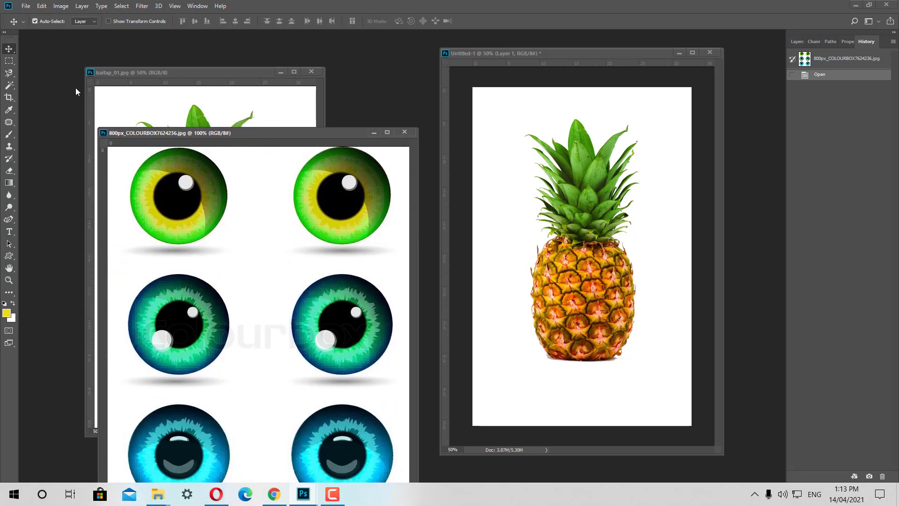
pyautogui.click(9, 61)
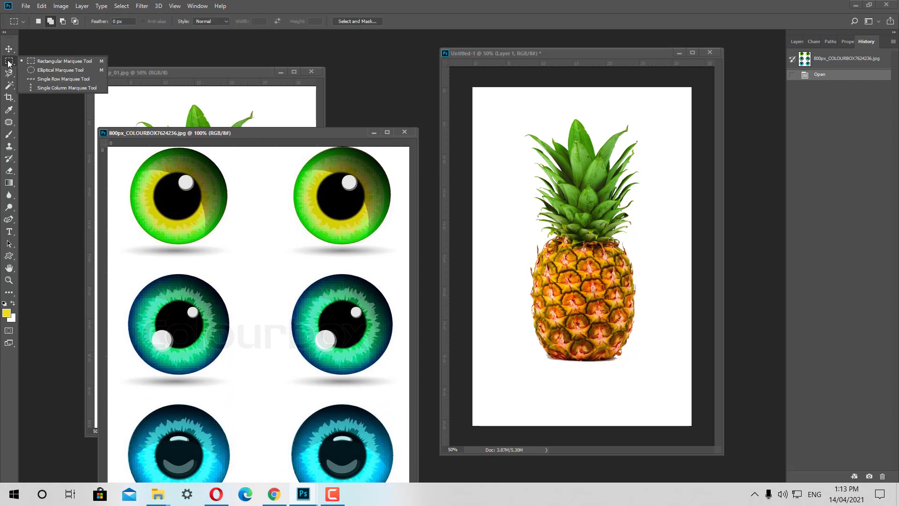
# Step: Switch to the Elliptical Marquee and draw a tight circle around the top-left green eye
pyautogui.click(8, 62)
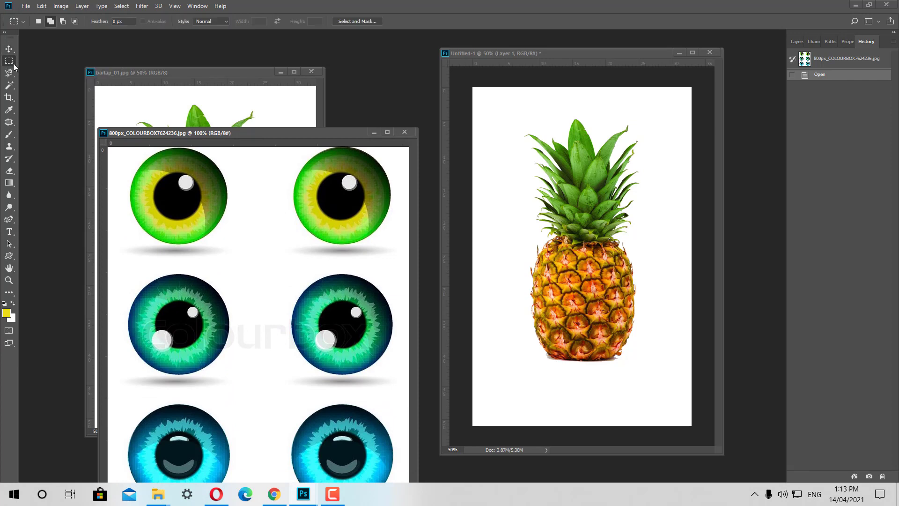
pyautogui.rightClick(14, 65)
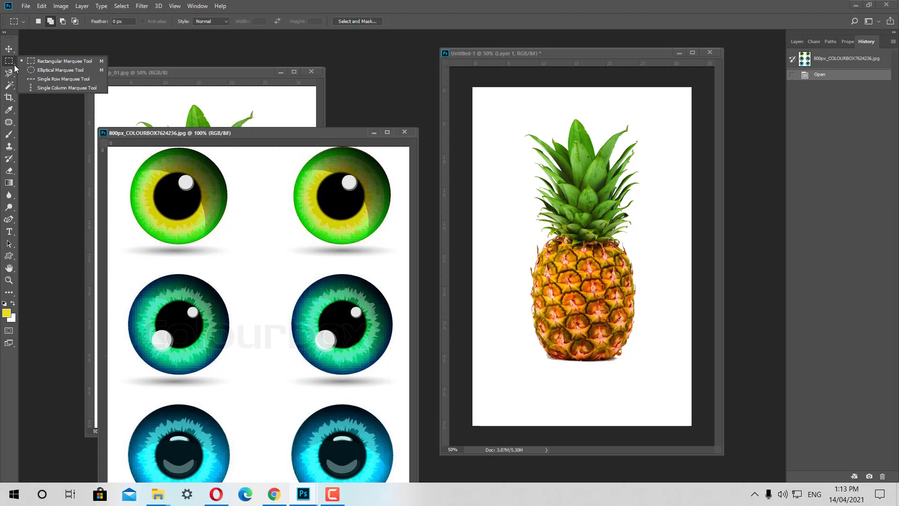
pyautogui.click(43, 71)
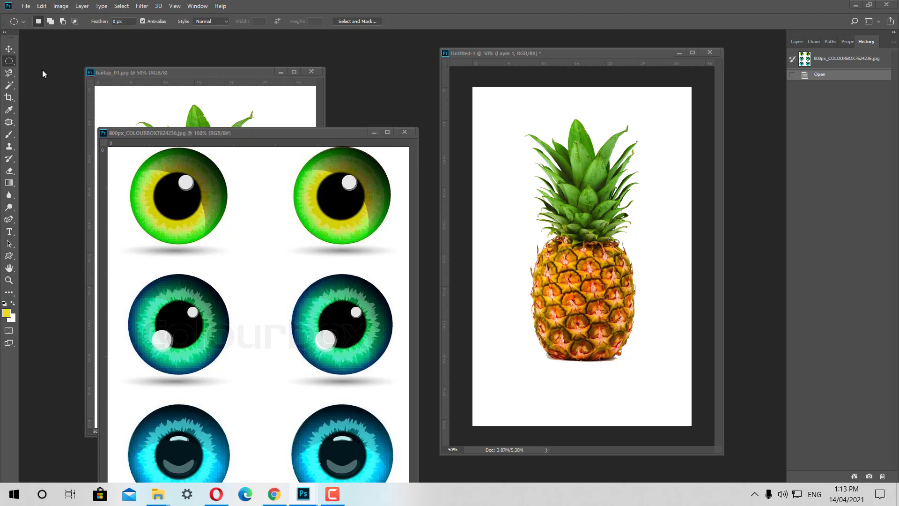
pyautogui.click(177, 195)
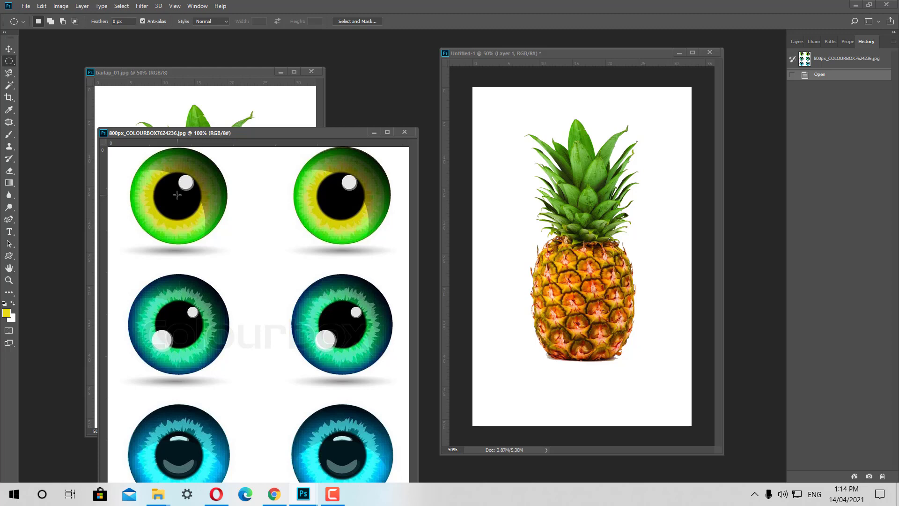
pyautogui.moveTo(177, 195)
pyautogui.mouseDown()
pyautogui.moveTo(252, 225)
pyautogui.moveTo(262, 245)
pyautogui.mouseUp()
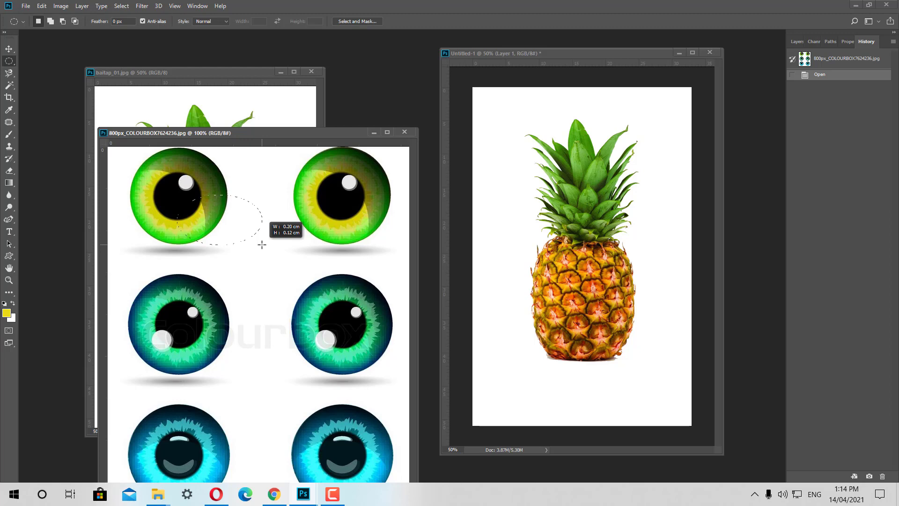
pyautogui.moveTo(262, 245); pyautogui.dragTo(267, 245)
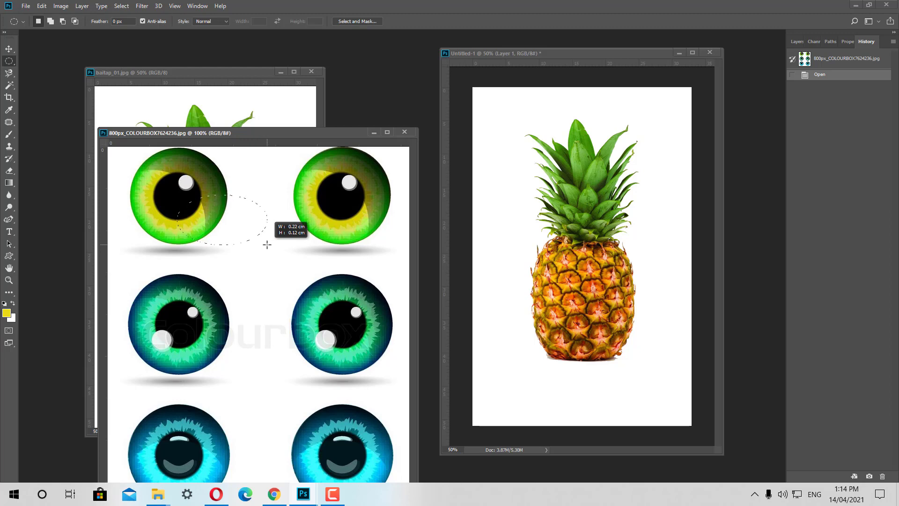
pyautogui.moveTo(266, 244); pyautogui.dragTo(266, 244)
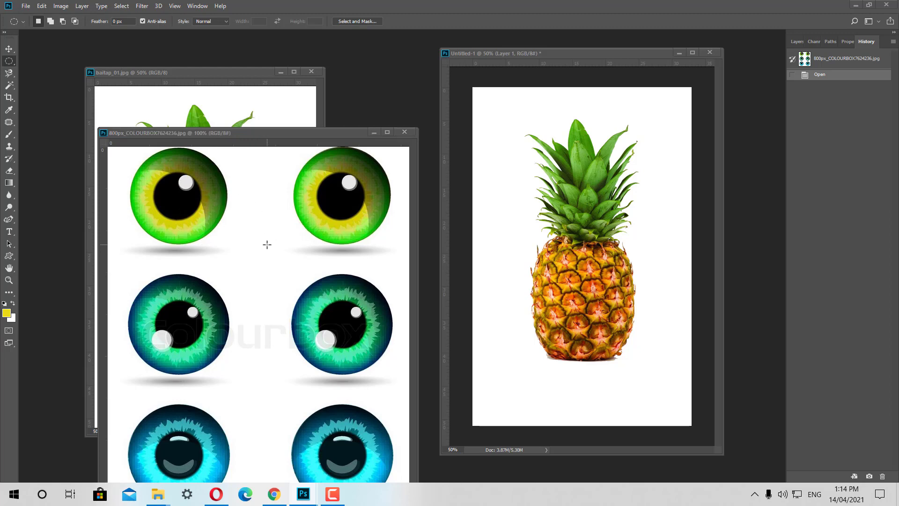
pyautogui.click(832, 76)
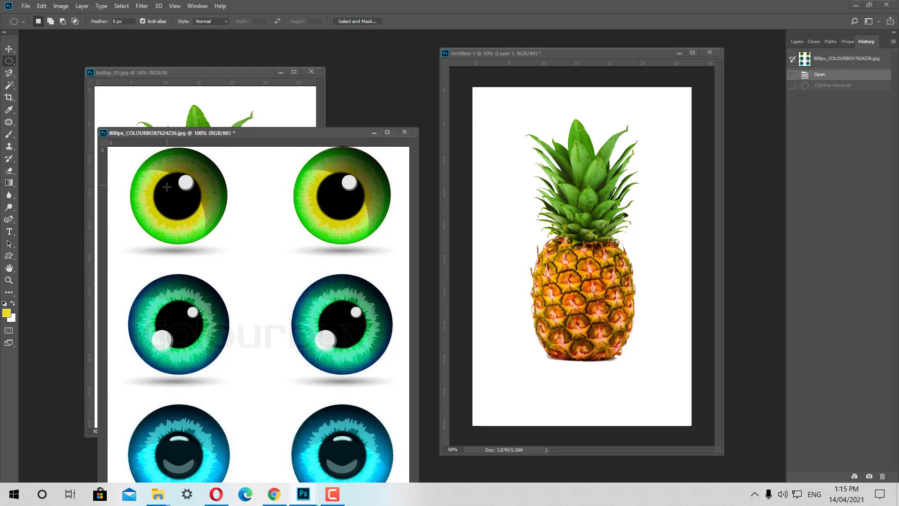
pyautogui.moveTo(177, 196); pyautogui.dragTo(237, 241)
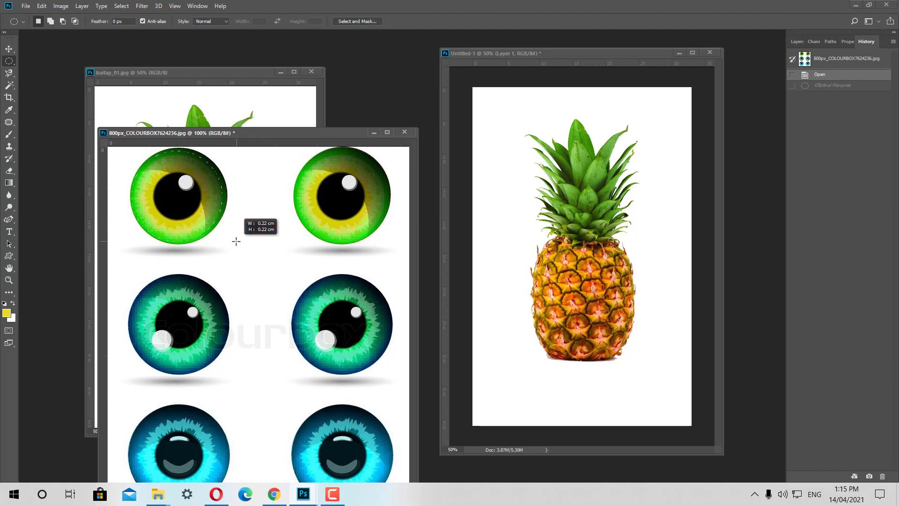
pyautogui.moveTo(237, 242); pyautogui.dragTo(237, 243)
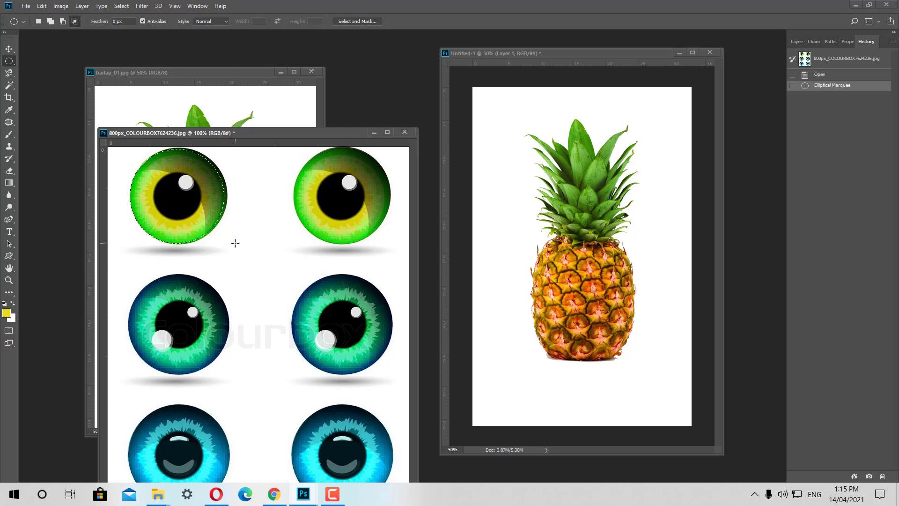
# Step: Bring the selected green eye onto the pineapple page and shrink it to about 60%
pyautogui.click(9, 49)
pyautogui.moveTo(151, 200)
pyautogui.mouseDown()
pyautogui.moveTo(557, 289)
pyautogui.moveTo(565, 272)
pyautogui.mouseUp()
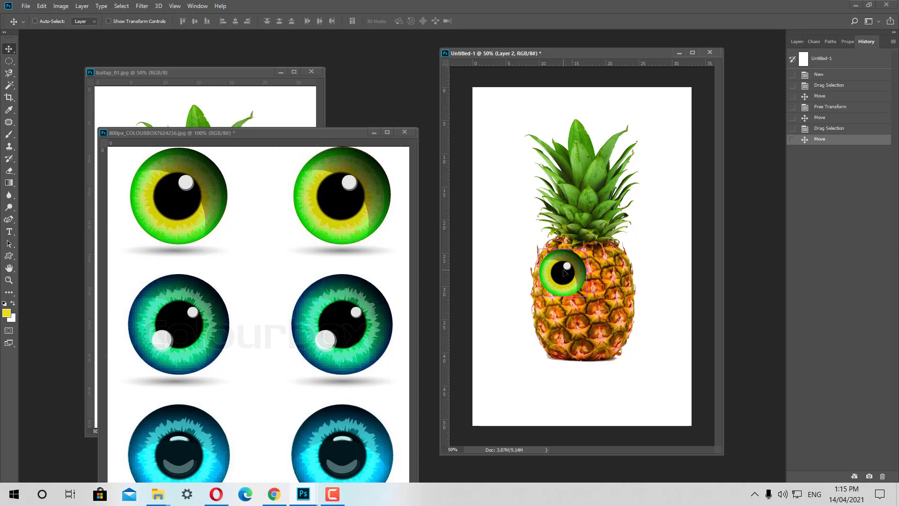
pyautogui.hotkey('ctrl', 't')
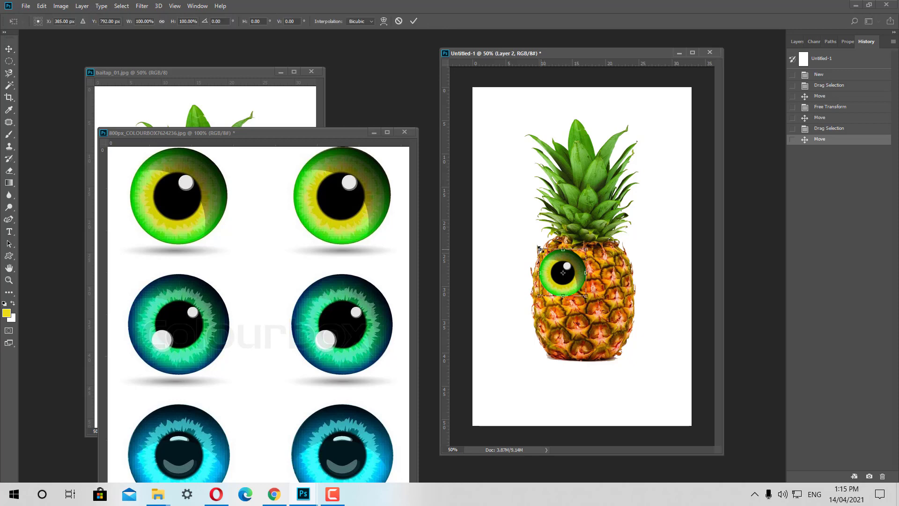
pyautogui.moveTo(540, 248); pyautogui.dragTo(558, 265)
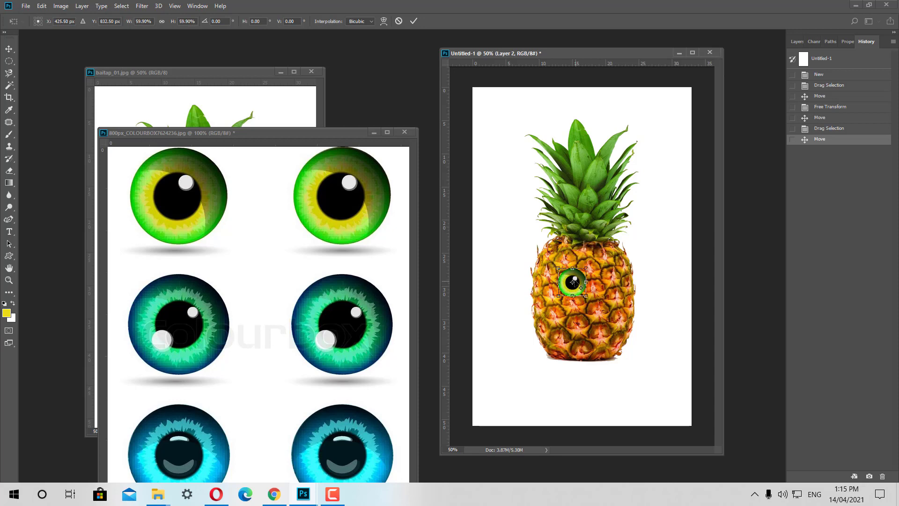
pyautogui.moveTo(572, 282); pyautogui.dragTo(564, 267)
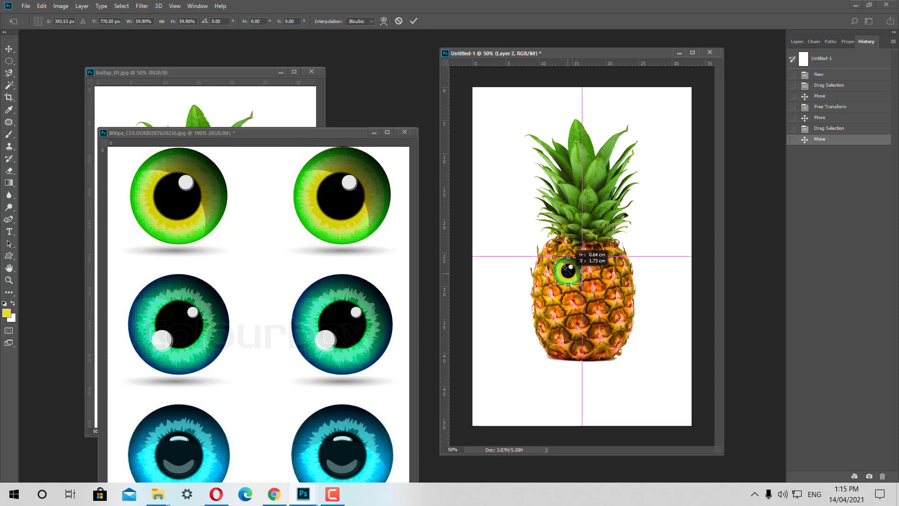
pyautogui.press('Return')
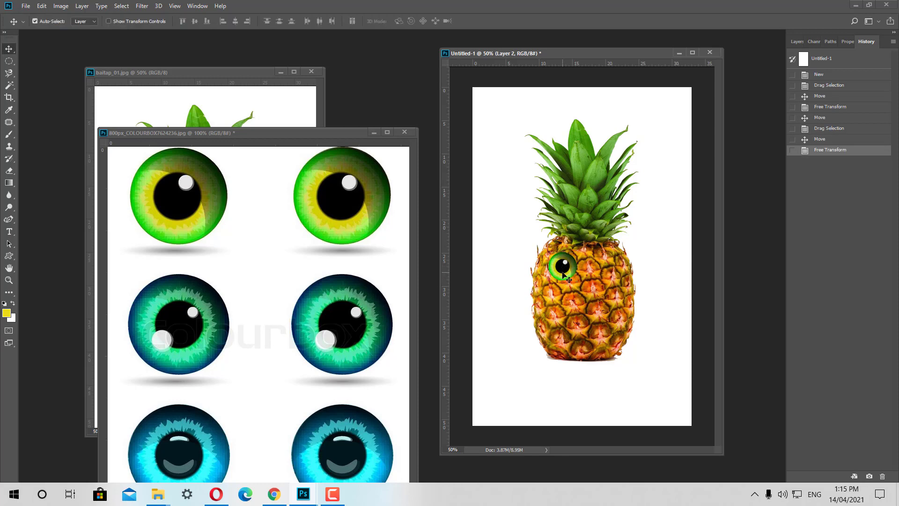
# Step: Position the eye on the face and duplicate it level to its right
pyautogui.press('ctrl')
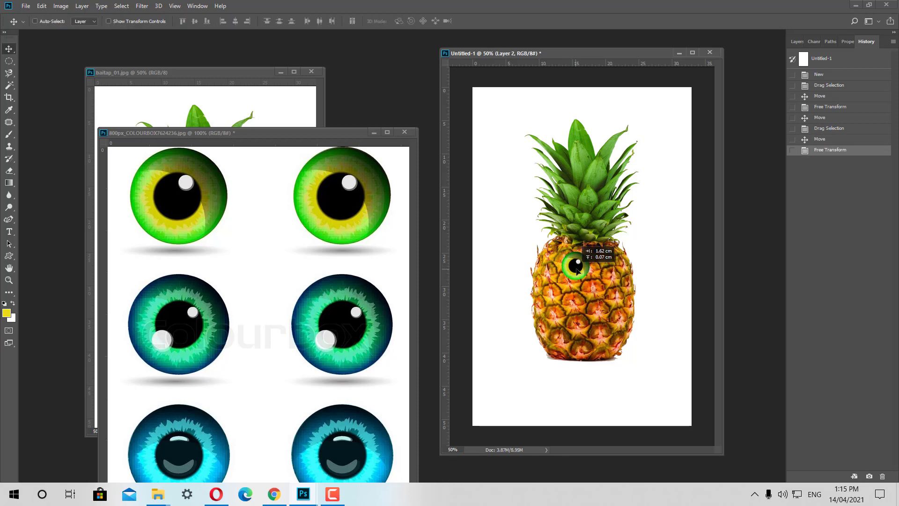
pyautogui.moveTo(563, 271); pyautogui.dragTo(566, 272)
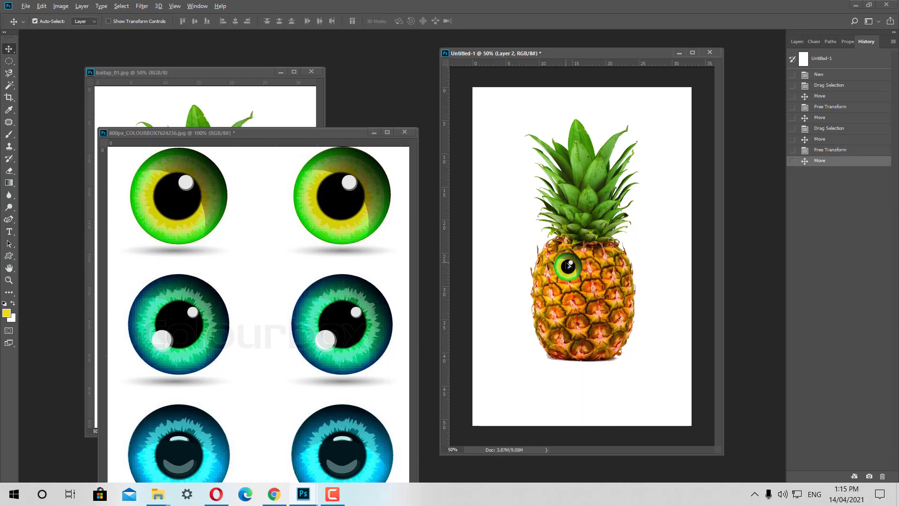
pyautogui.moveTo(566, 269); pyautogui.dragTo(585, 274)
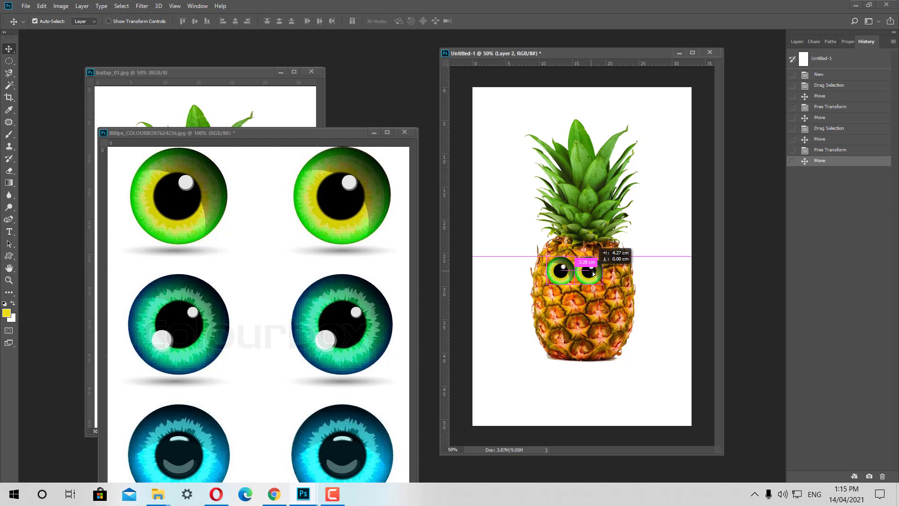
pyautogui.moveTo(585, 274); pyautogui.dragTo(605, 273)
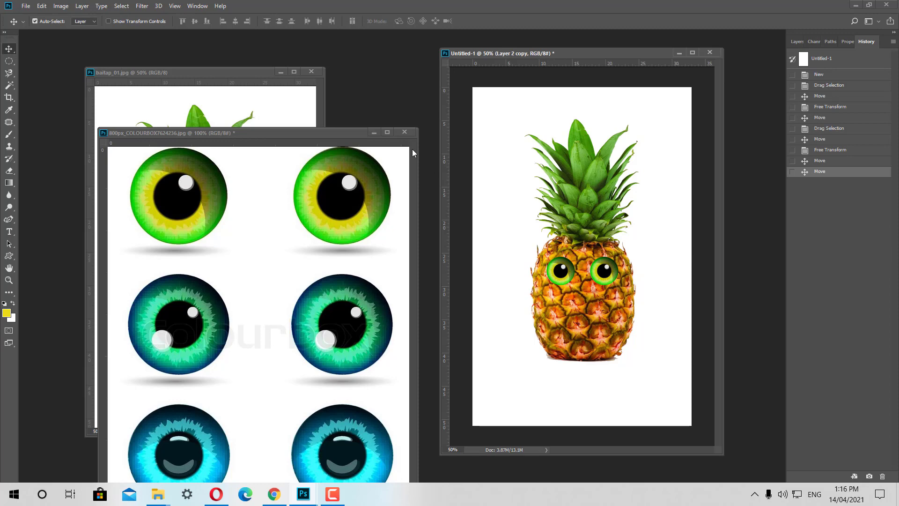
pyautogui.click(375, 132)
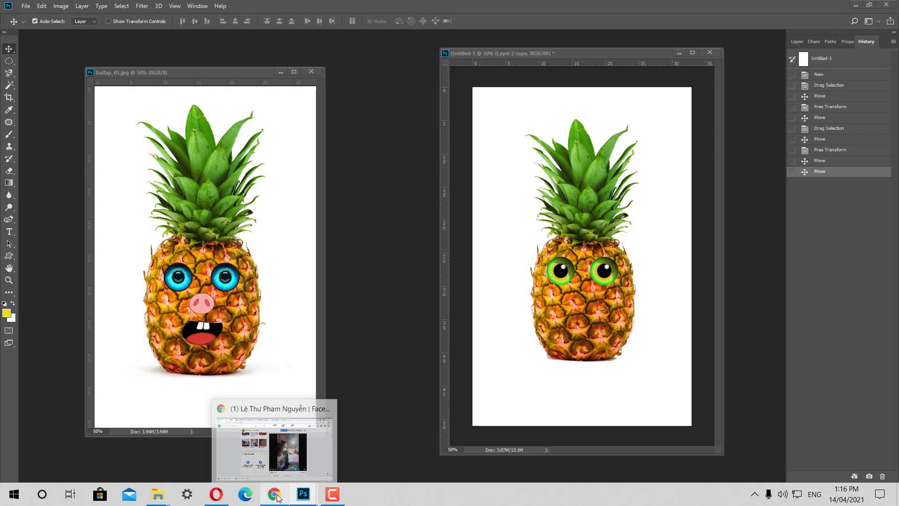
pyautogui.moveTo(303, 493)
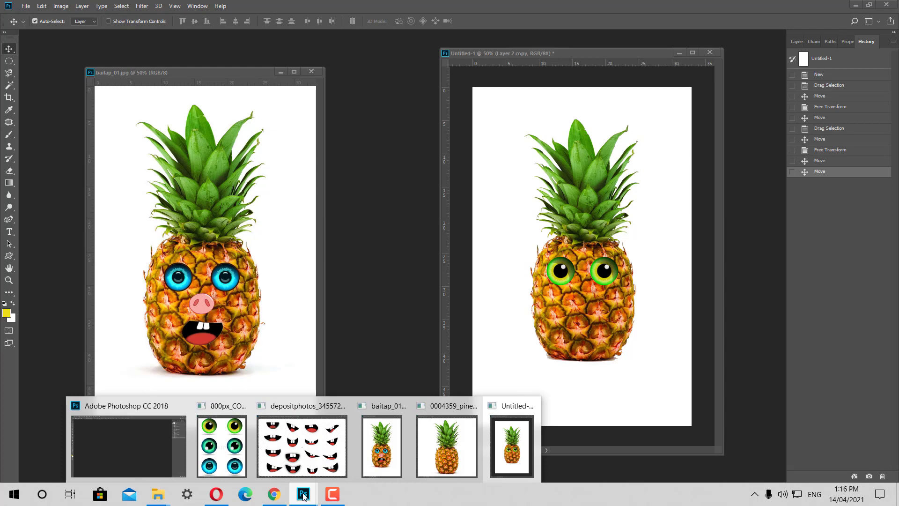
# Step: Bring the cartoon mouth set forward beside the pineapple and switch to the Magnetic Lasso
pyautogui.click(310, 450)
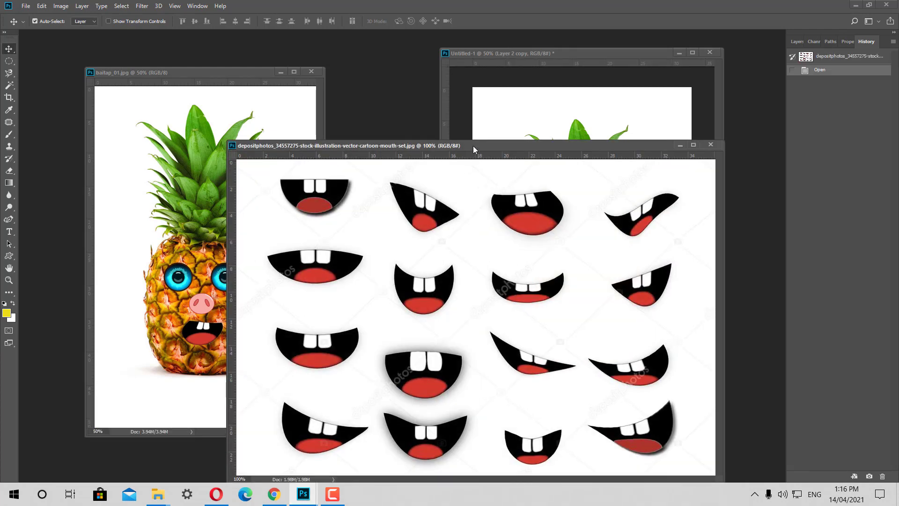
pyautogui.moveTo(473, 147)
pyautogui.mouseDown()
pyautogui.moveTo(228, 133)
pyautogui.moveTo(211, 148)
pyautogui.mouseUp()
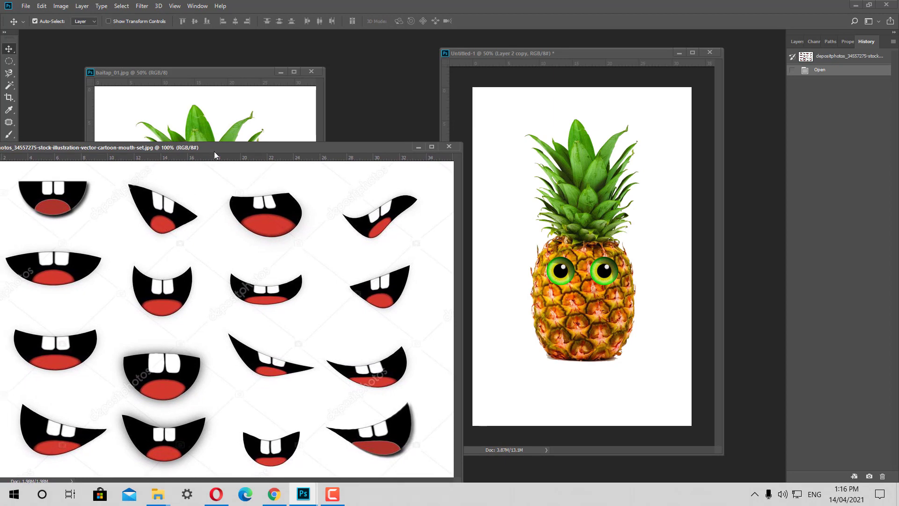
pyautogui.click(9, 75)
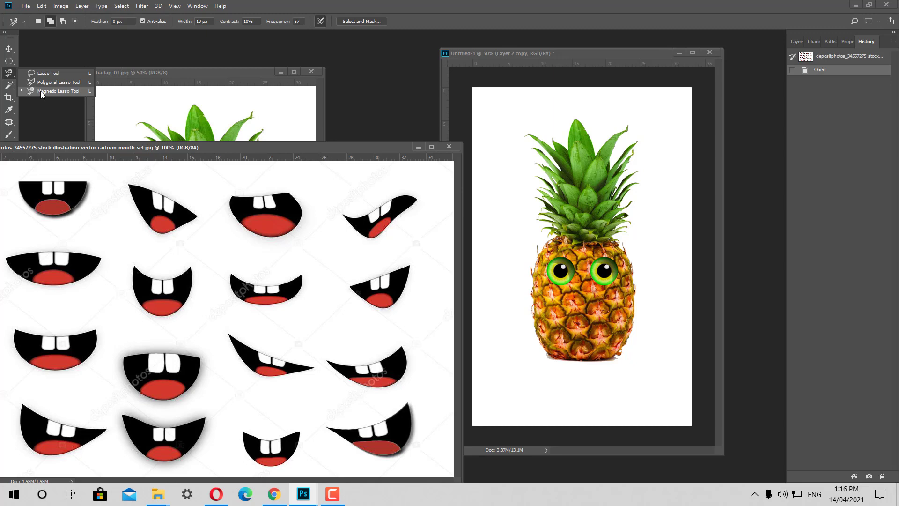
pyautogui.click(41, 92)
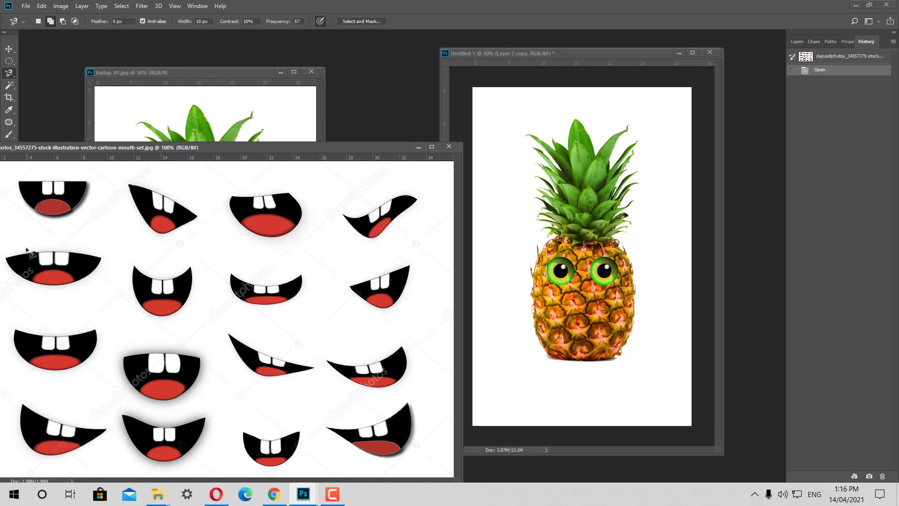
pyautogui.click(135, 268)
pyautogui.doubleClick(133, 286)
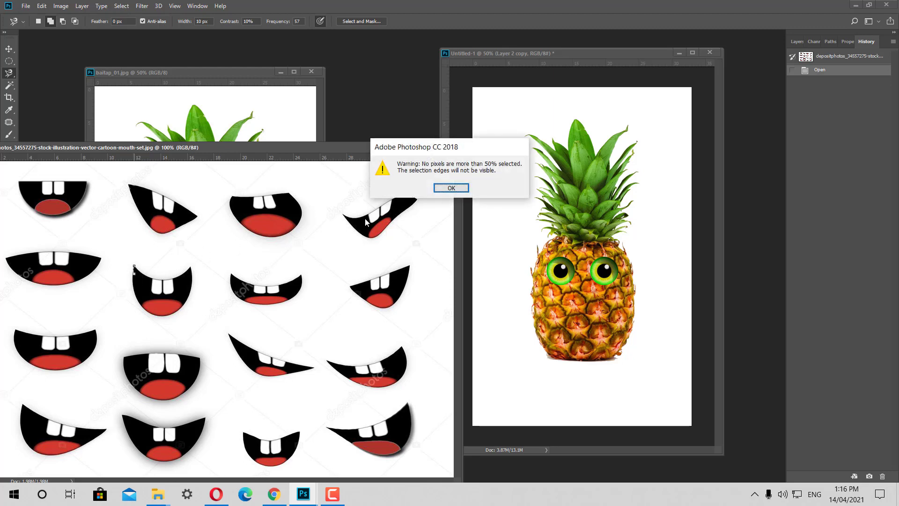
pyautogui.click(451, 188)
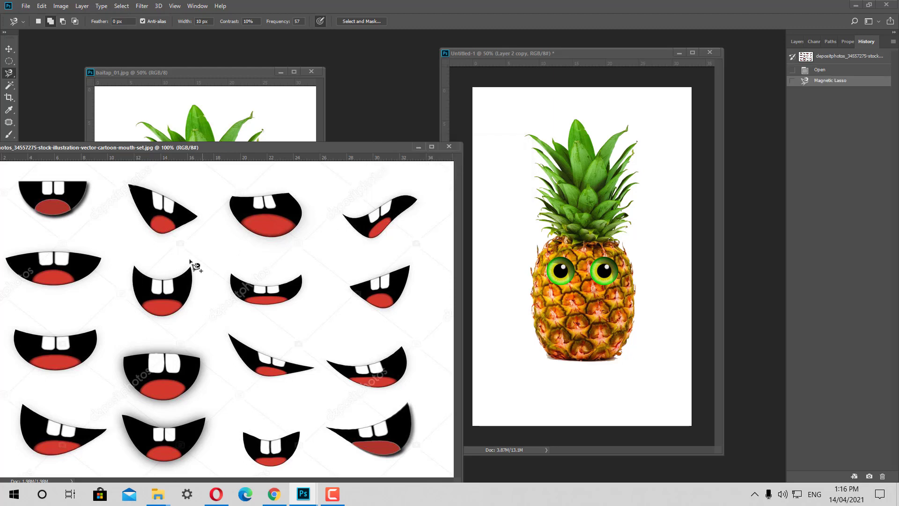
# Step: Trace the toothy mouth with the Magnetic Lasso and drag it onto the pineapple
pyautogui.click(134, 264)
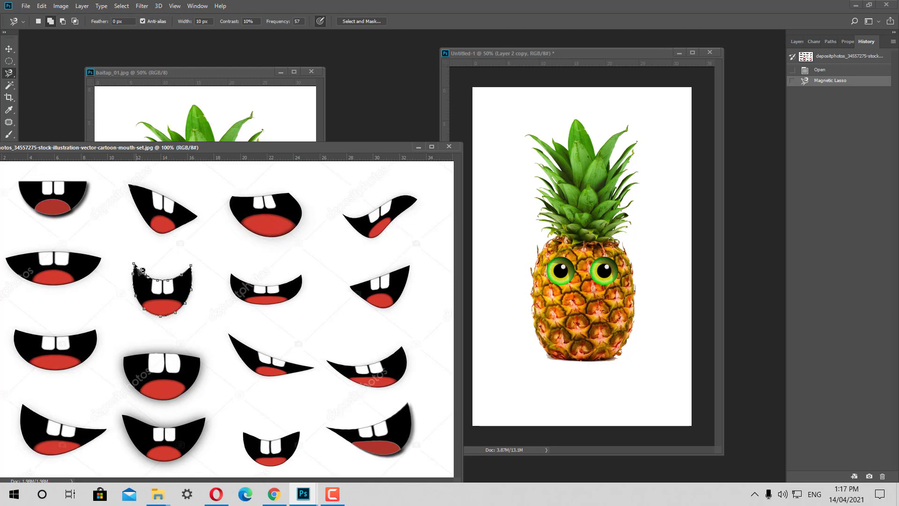
pyautogui.click(140, 270)
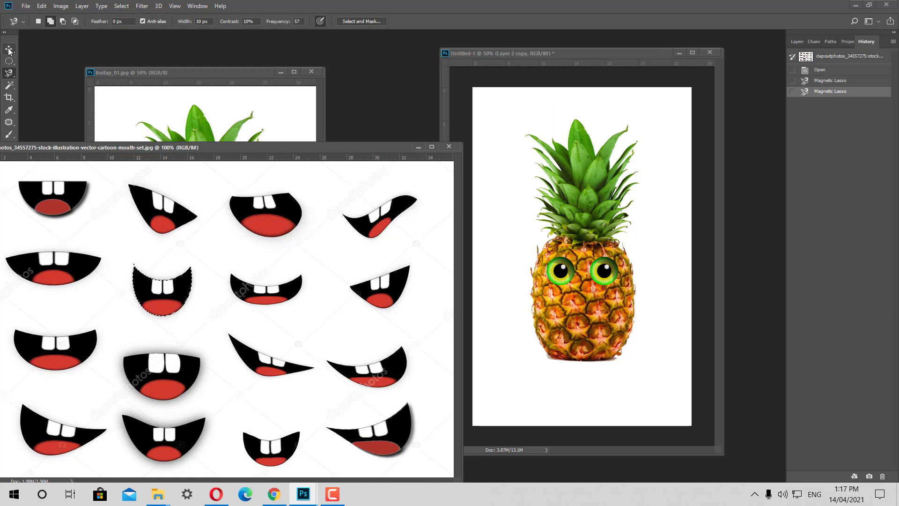
pyautogui.press('v')
pyautogui.moveTo(162, 294); pyautogui.dragTo(588, 330)
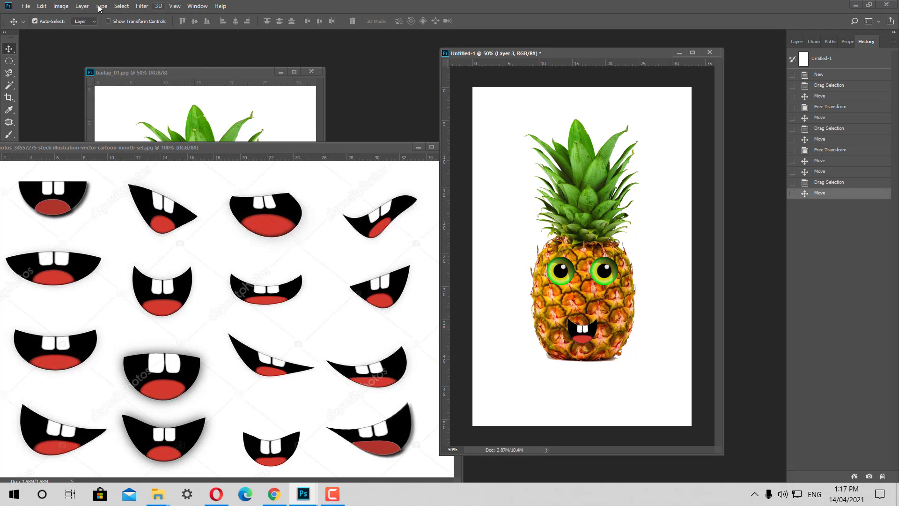
pyautogui.click(56, 6)
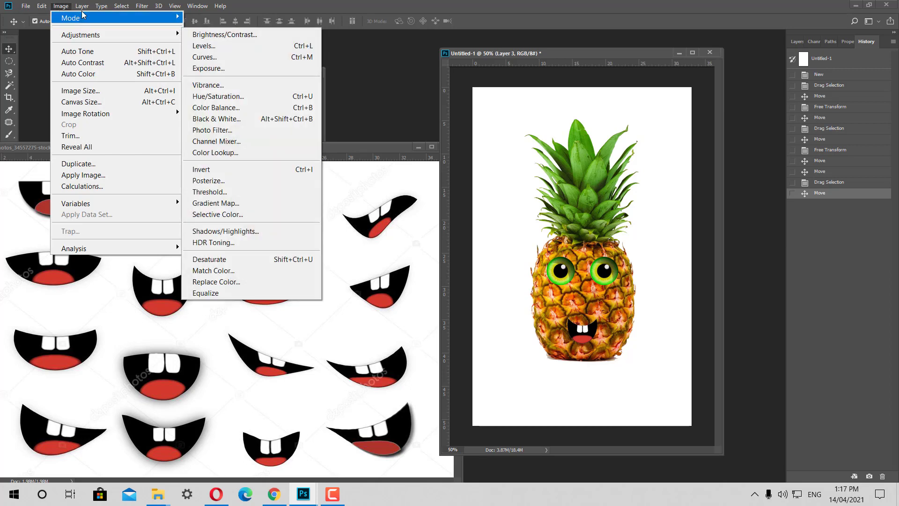
pyautogui.moveTo(121, 6)
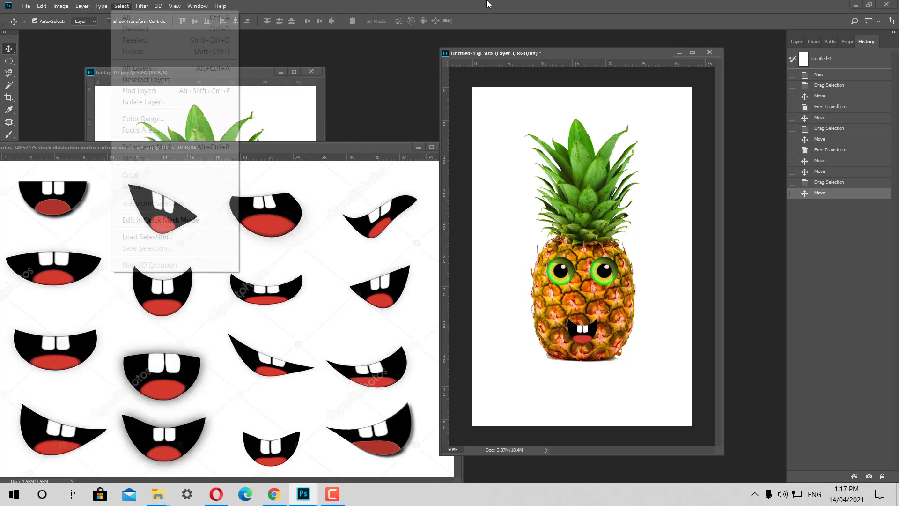
# Step: Scale the mouth on Layer 3 to about 132% and move it 1.20 cm lower
pyautogui.click(121, 6)
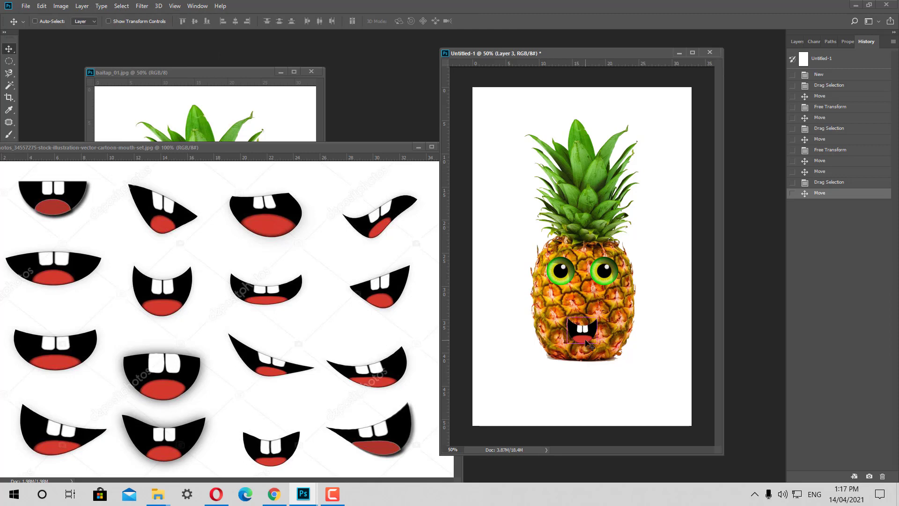
pyautogui.hotkey('ctrl', 't')
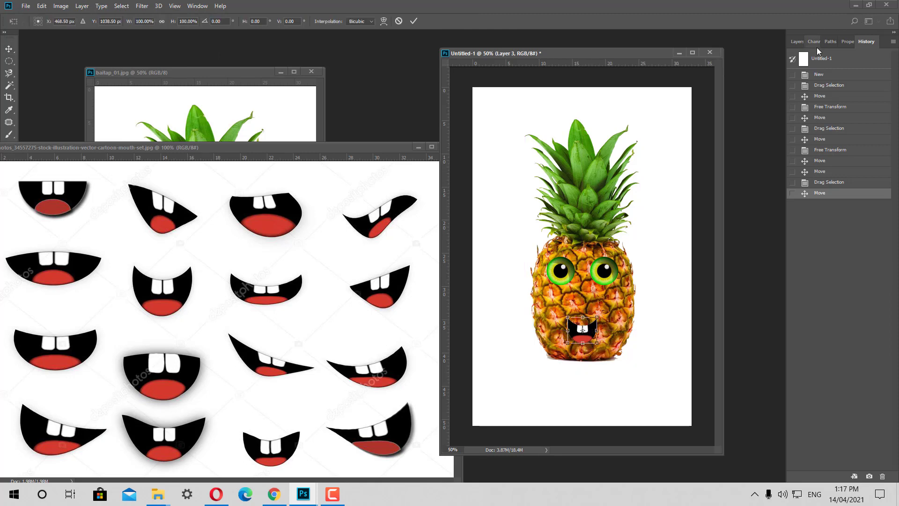
pyautogui.click(797, 41)
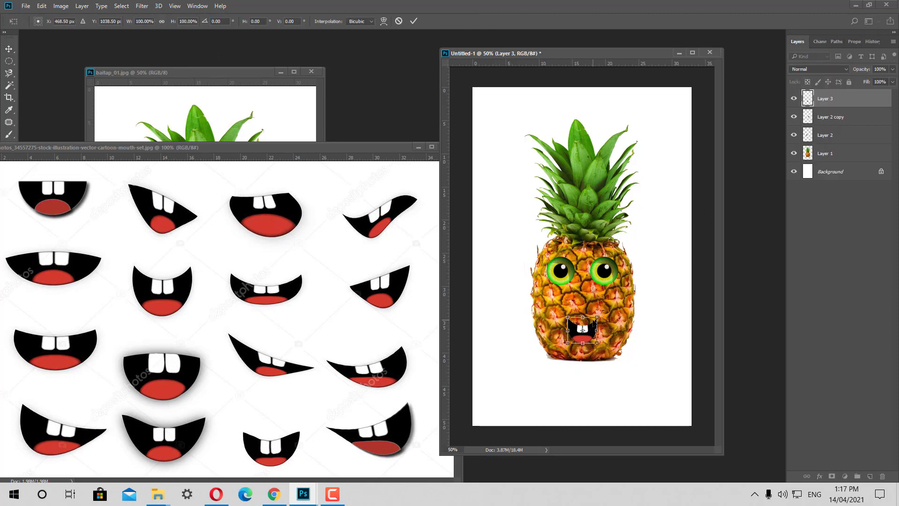
pyautogui.moveTo(596, 317); pyautogui.dragTo(604, 309)
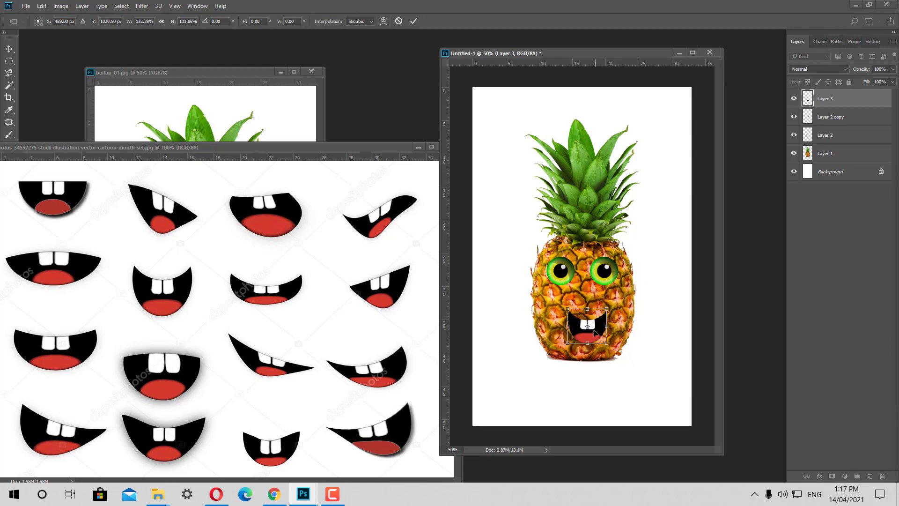
pyautogui.press('Return')
pyautogui.moveTo(588, 336); pyautogui.dragTo(587, 335)
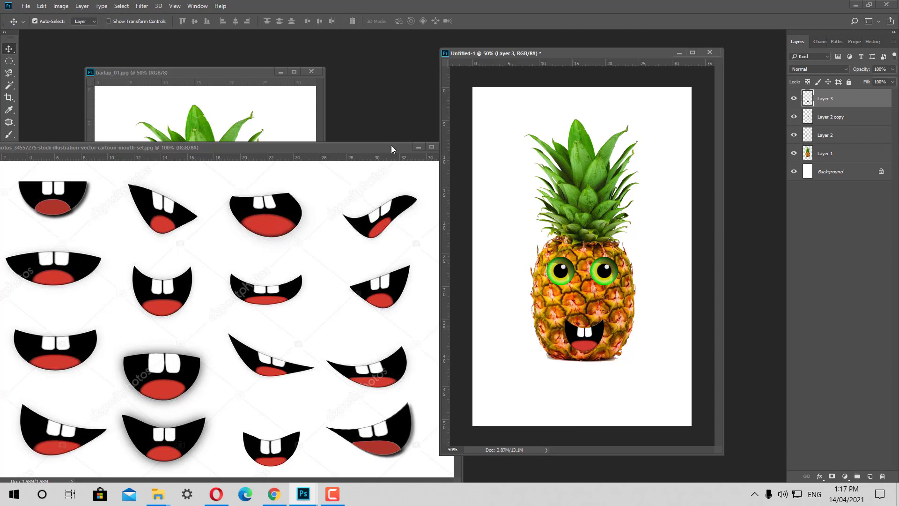
pyautogui.click(415, 147)
pyautogui.click(25, 5)
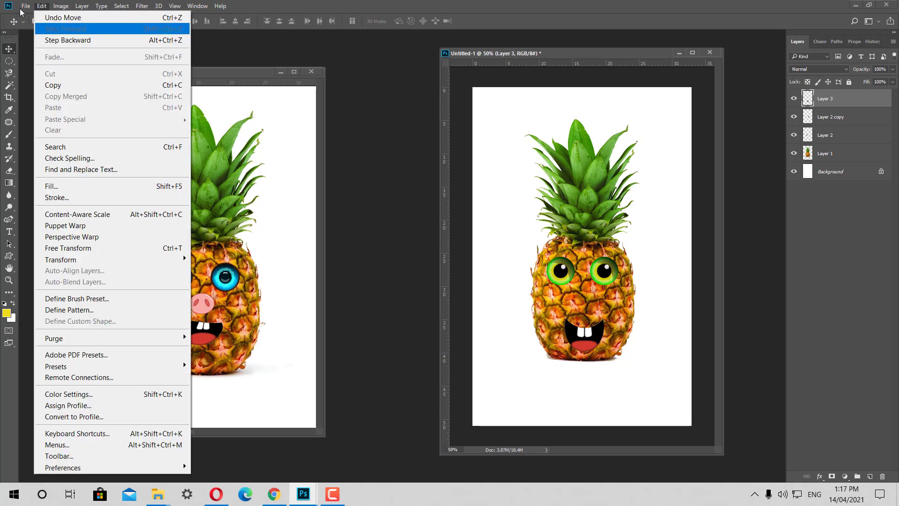
# Step: Open cartoon-noses-vector-669384.jpg as a floating document beside the pineapple work
pyautogui.click(25, 29)
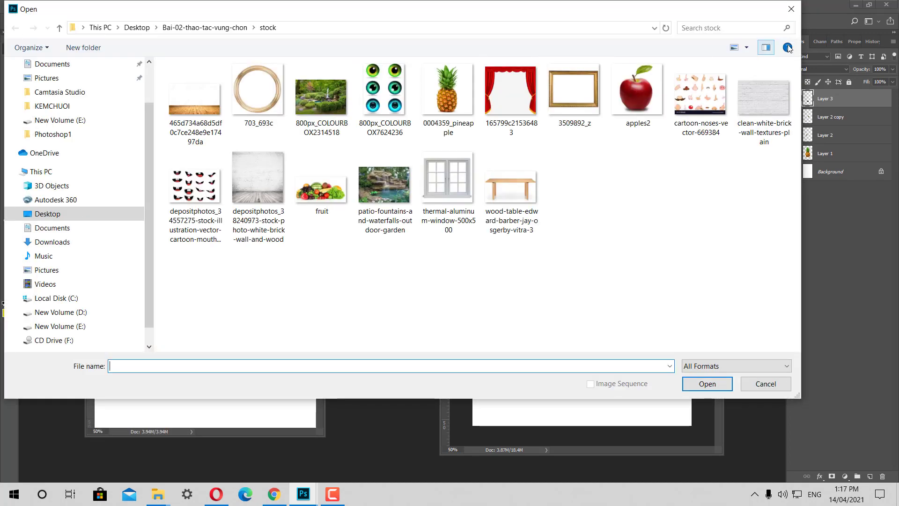
pyautogui.click(701, 96)
pyautogui.click(721, 386)
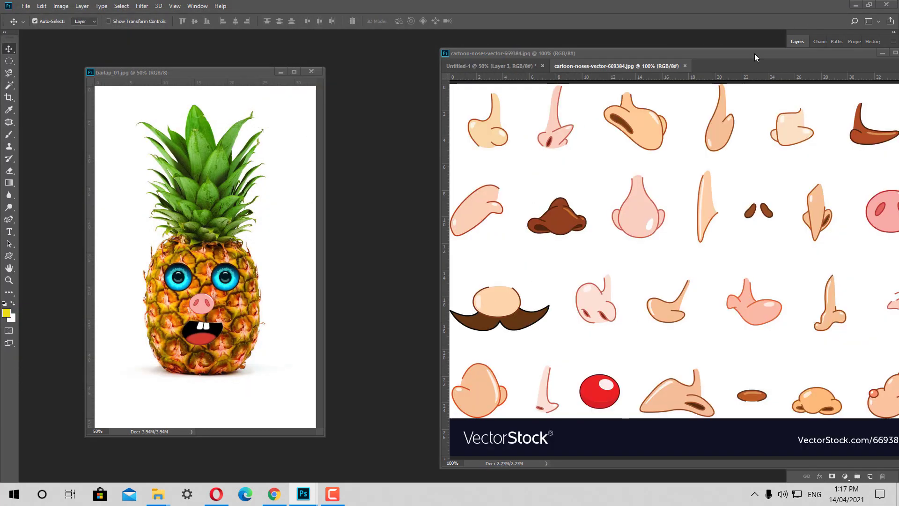
pyautogui.moveTo(607, 55)
pyautogui.mouseDown()
pyautogui.moveTo(451, 378)
pyautogui.moveTo(621, 44)
pyautogui.mouseUp()
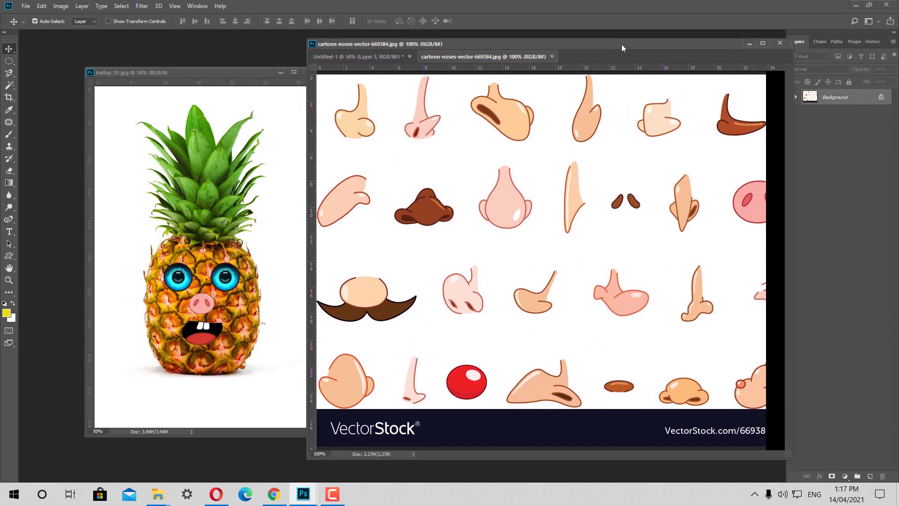
pyautogui.click(280, 72)
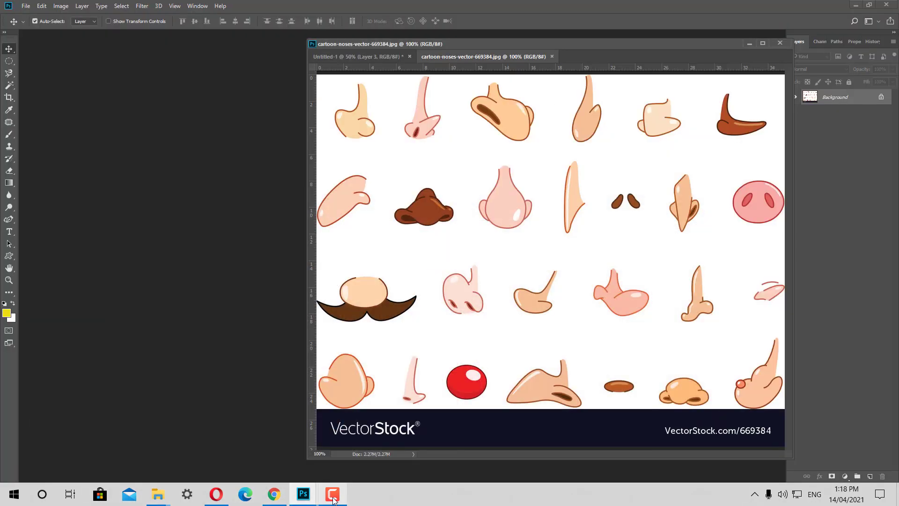
pyautogui.click(333, 496)
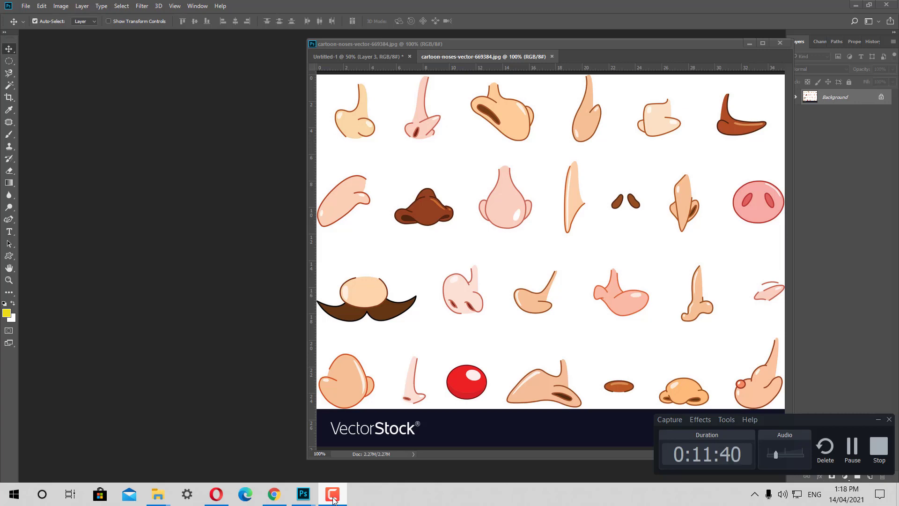
pyautogui.click(333, 497)
pyautogui.moveTo(302, 493)
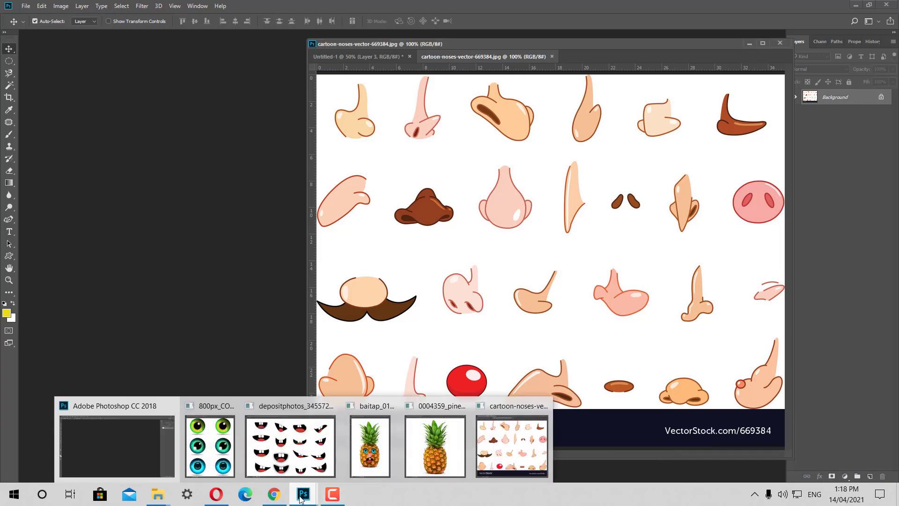
pyautogui.click(333, 497)
pyautogui.click(333, 498)
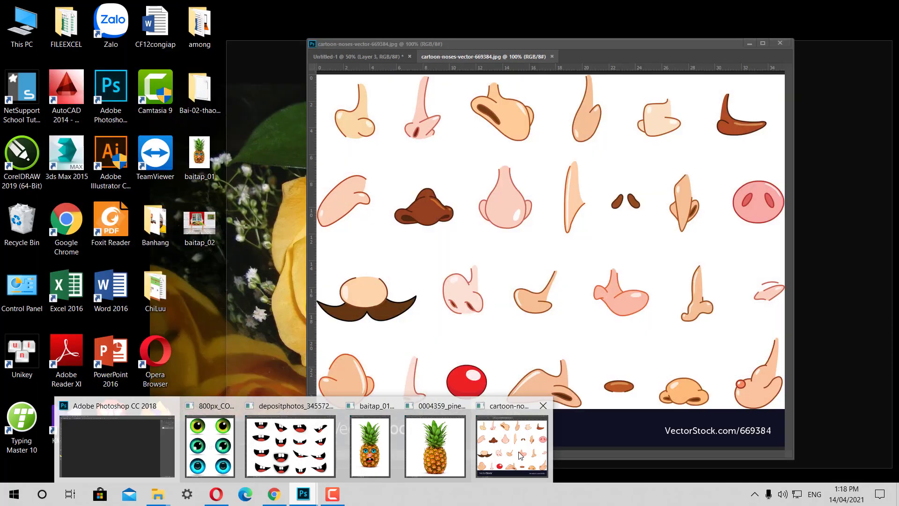
# Step: Pull the Untitled-1 pineapple document out into its own floating window
pyautogui.click(520, 455)
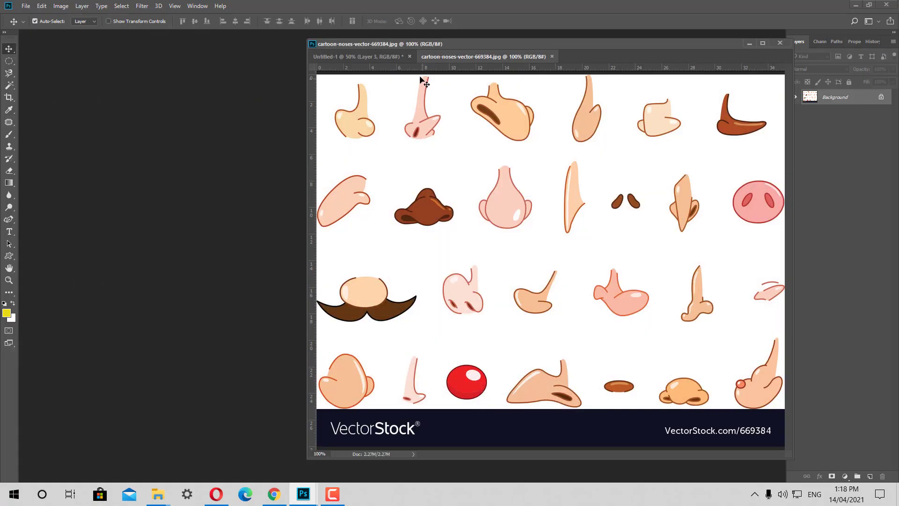
pyautogui.moveTo(376, 56)
pyautogui.mouseDown()
pyautogui.moveTo(80, 87)
pyautogui.moveTo(80, 77)
pyautogui.mouseUp()
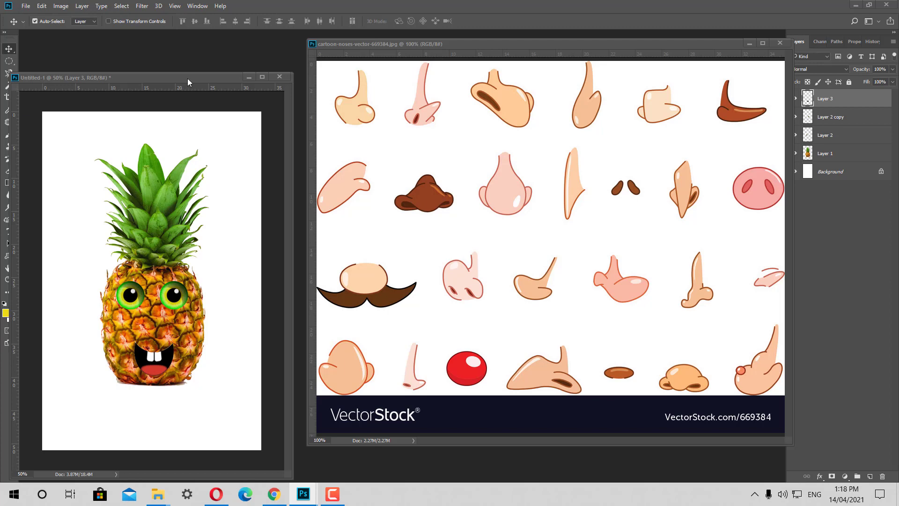
pyautogui.moveTo(187, 79); pyautogui.dragTo(208, 84)
# Step: Magic Wand the pink pig snout, place it on the pineapple's face, and close the noses image
pyautogui.click(9, 86)
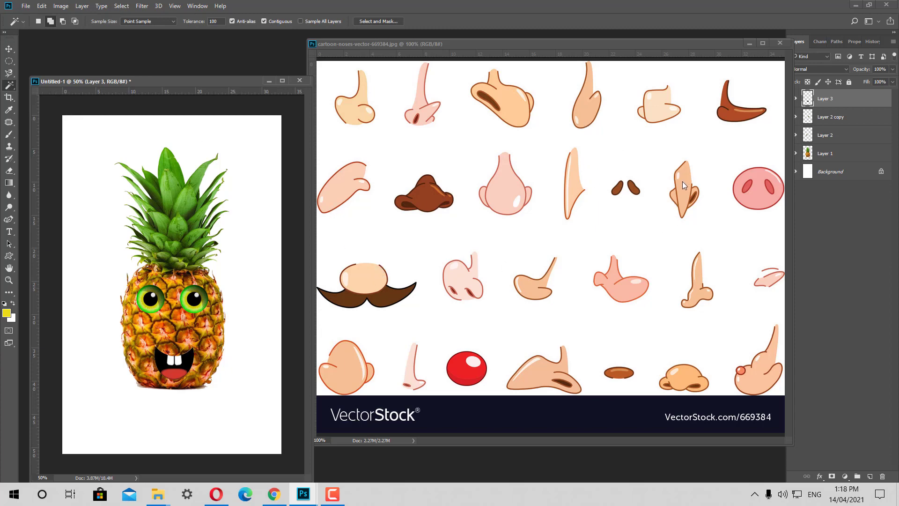
pyautogui.click(758, 192)
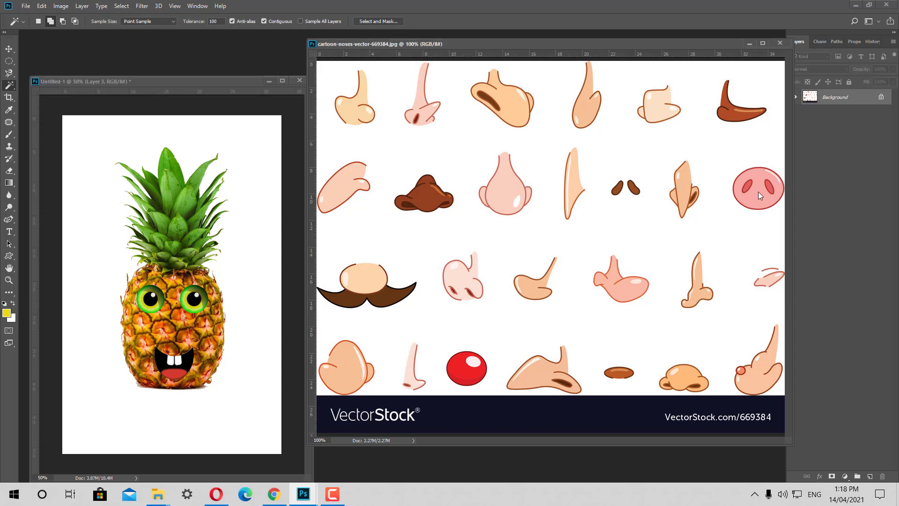
pyautogui.click(754, 194)
pyautogui.click(9, 49)
pyautogui.moveTo(758, 186); pyautogui.dragTo(169, 340)
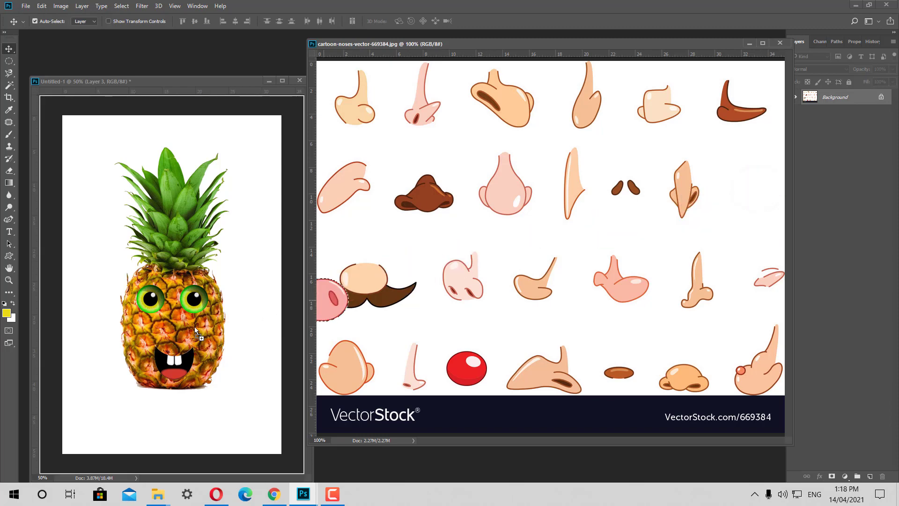
pyautogui.moveTo(170, 340)
pyautogui.mouseDown()
pyautogui.moveTo(182, 333)
pyautogui.moveTo(174, 335)
pyautogui.mouseUp()
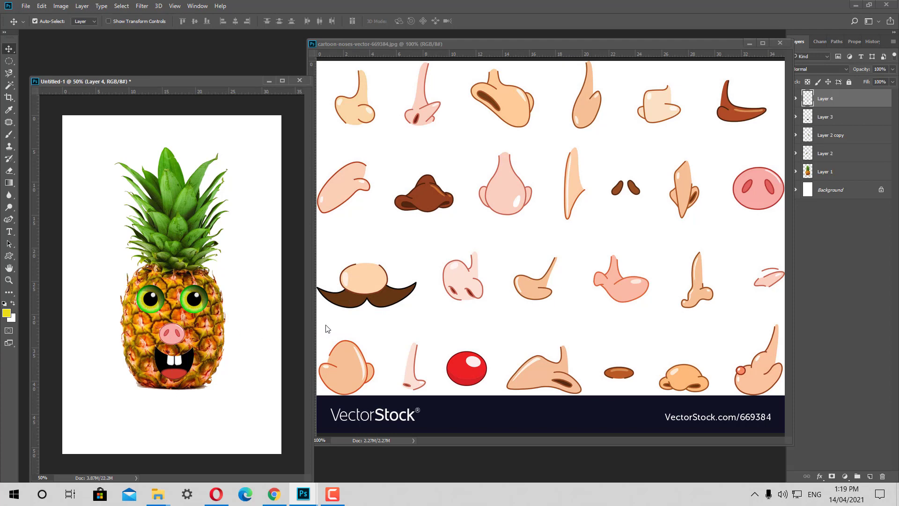
pyautogui.click(779, 43)
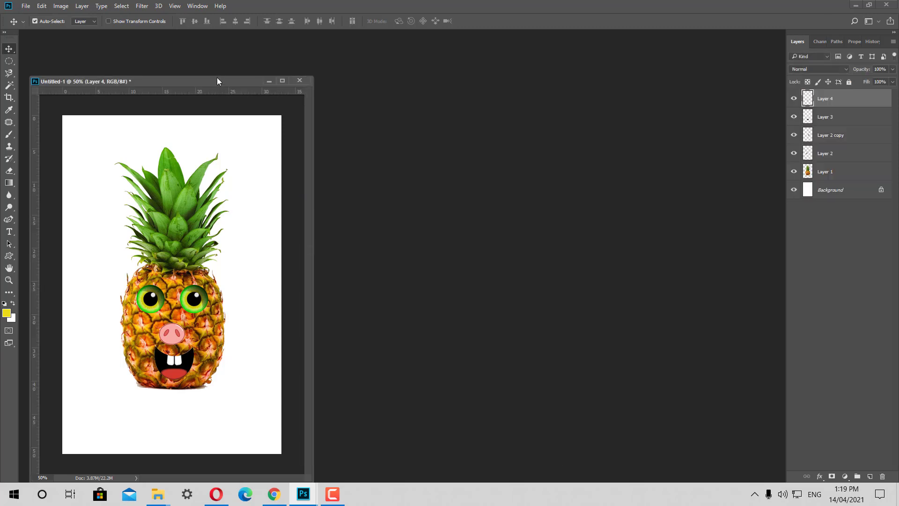
pyautogui.moveTo(217, 78); pyautogui.dragTo(411, 61)
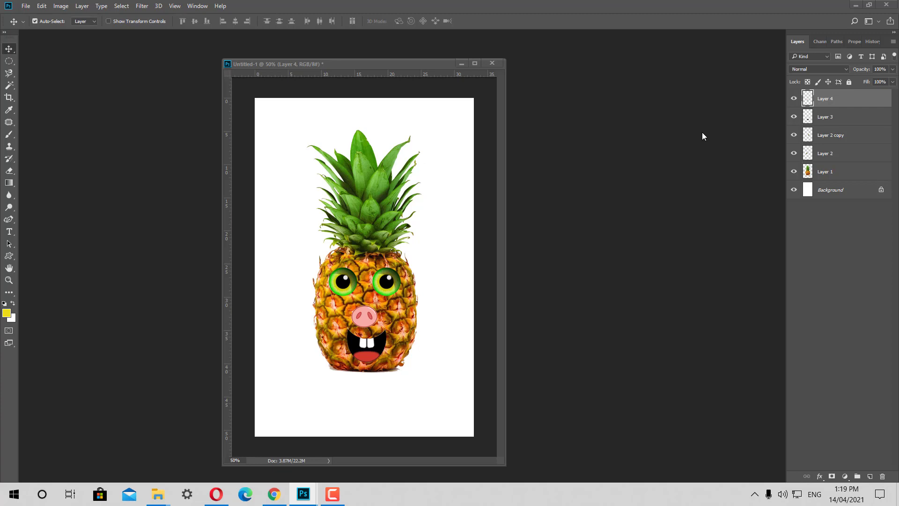
# Step: Rename Layer 1, the pineapple photo layer, to 'traikhom'
pyautogui.click(793, 173)
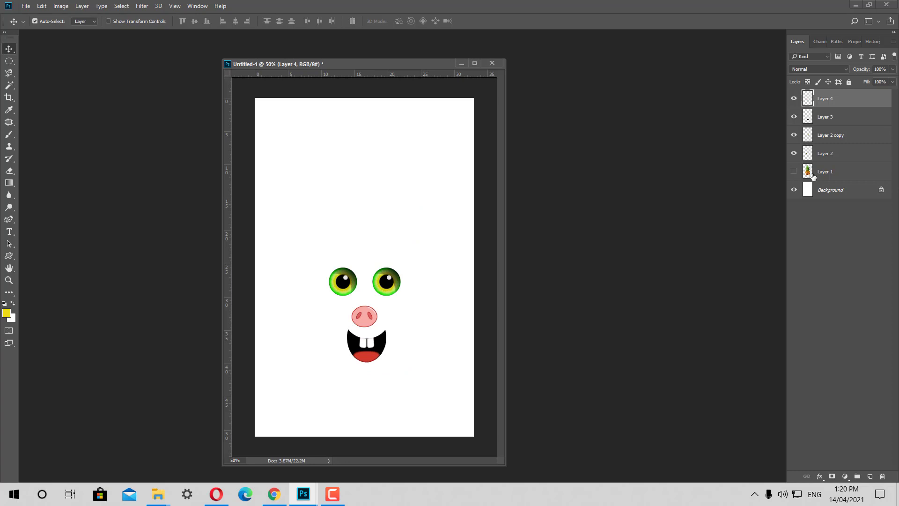
pyautogui.click(793, 173)
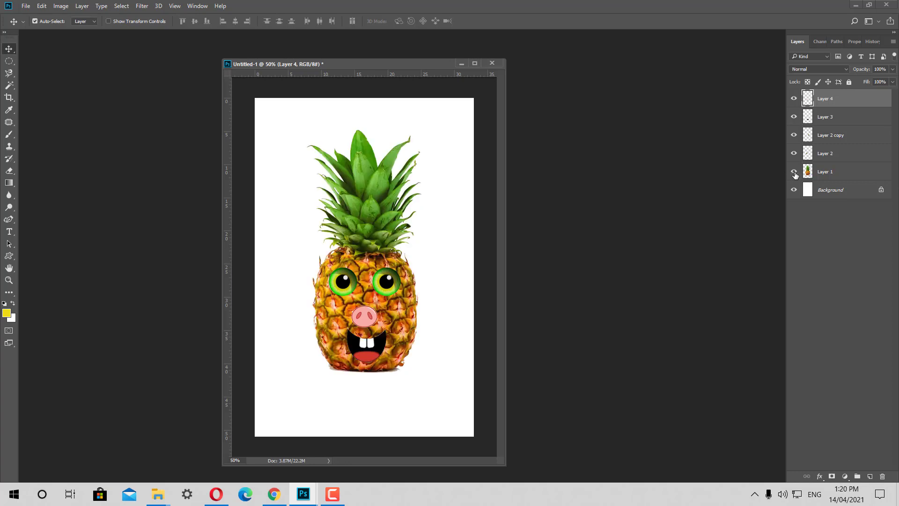
pyautogui.doubleClick(835, 173)
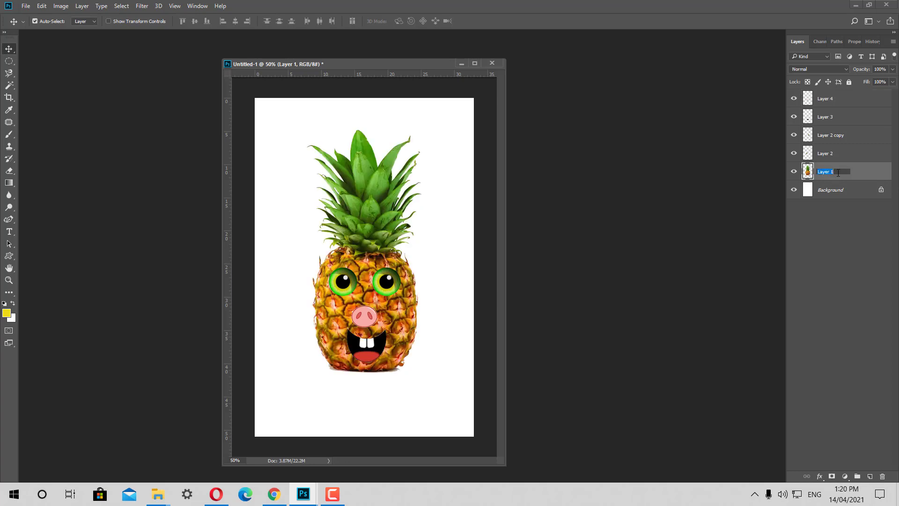
pyautogui.write('traikhom')
pyautogui.click(830, 154)
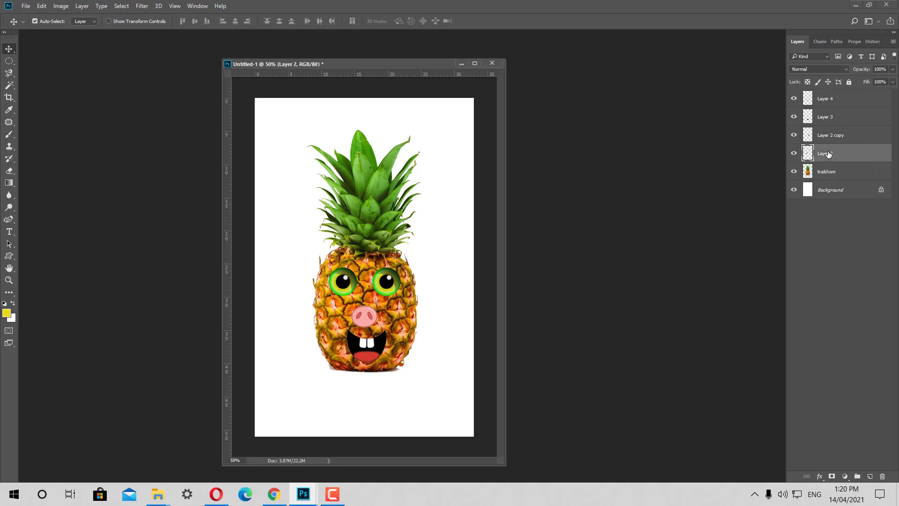
# Step: Toggle the left eye layer's visibility and bring up its style and options menus
pyautogui.click(794, 154)
pyautogui.click(794, 153)
pyautogui.doubleClick(821, 158)
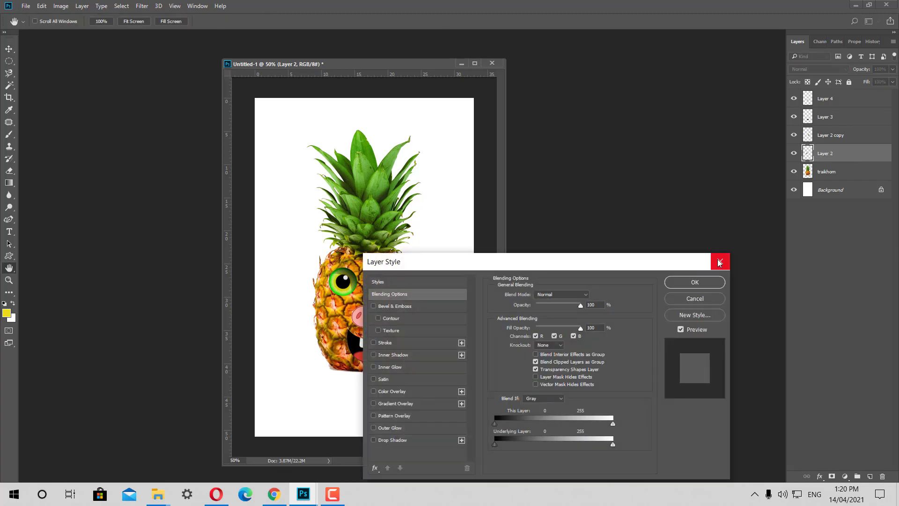
pyautogui.press('Escape')
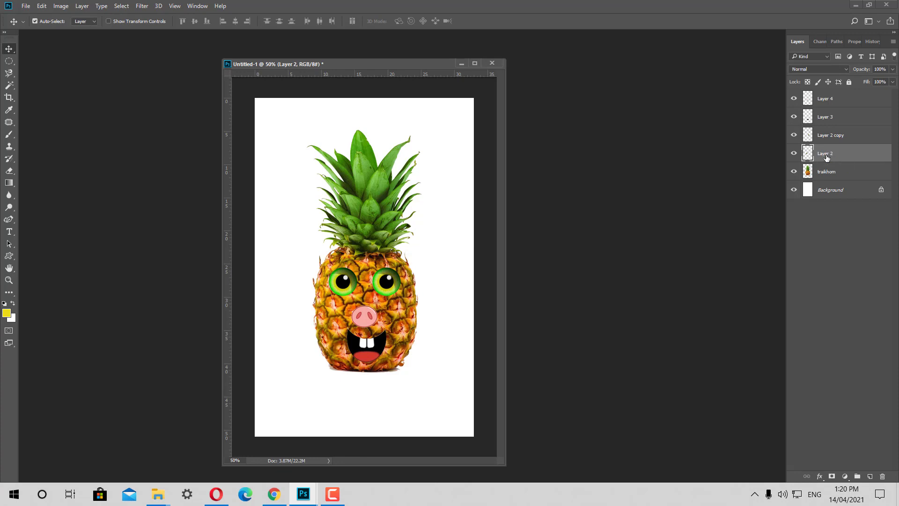
pyautogui.rightClick(826, 158)
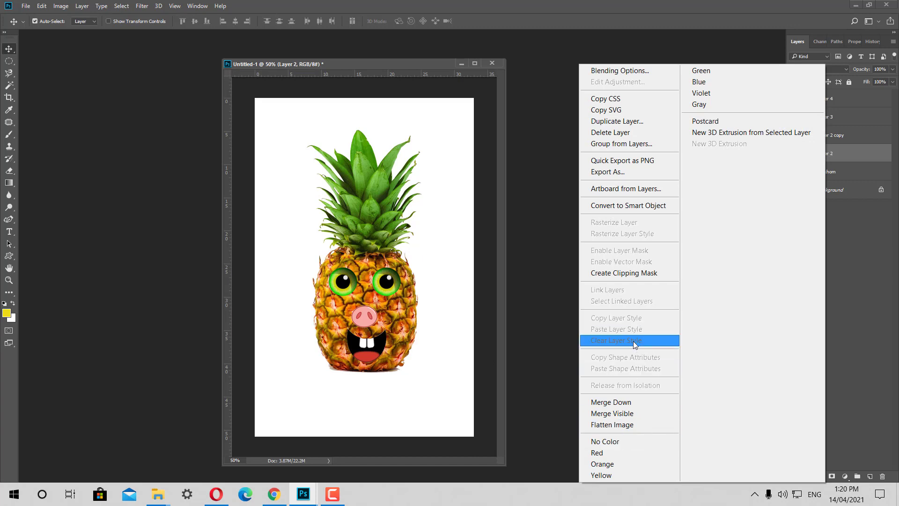
pyautogui.click(864, 254)
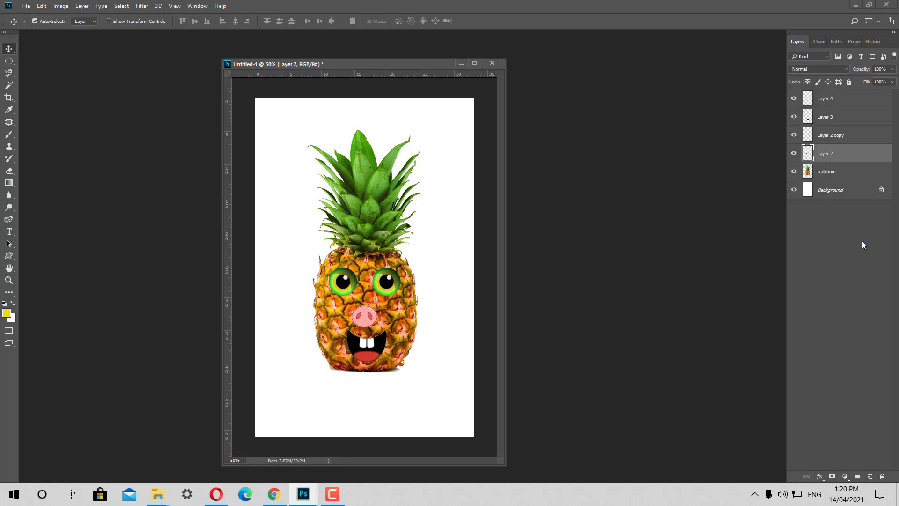
pyautogui.click(824, 156)
pyautogui.rightClick(824, 156)
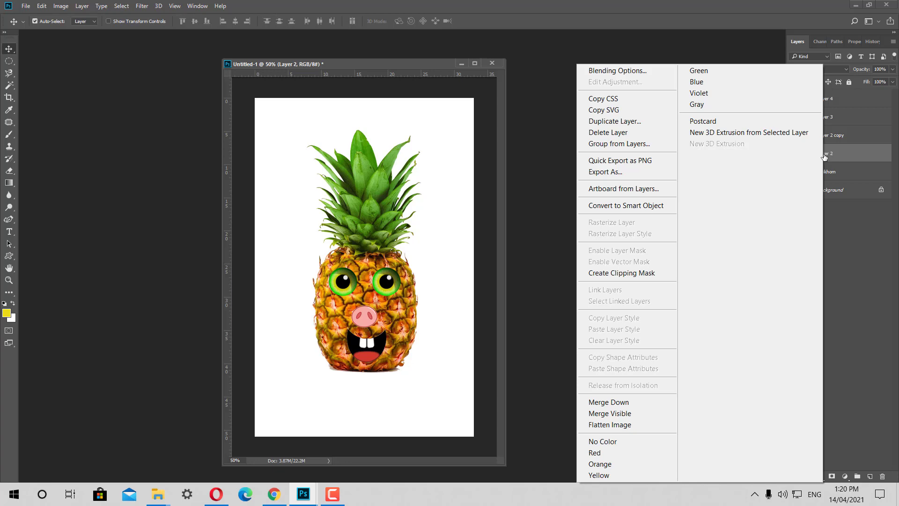
# Step: Rename the two eye layers to mat1 and mat2
pyautogui.click(824, 156)
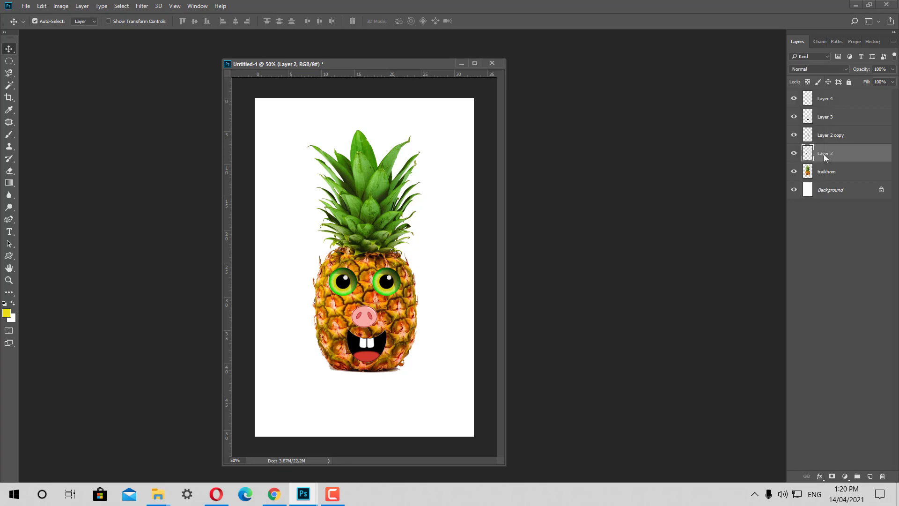
pyautogui.doubleClick(823, 155)
pyautogui.write('mat1')
pyautogui.press('Return')
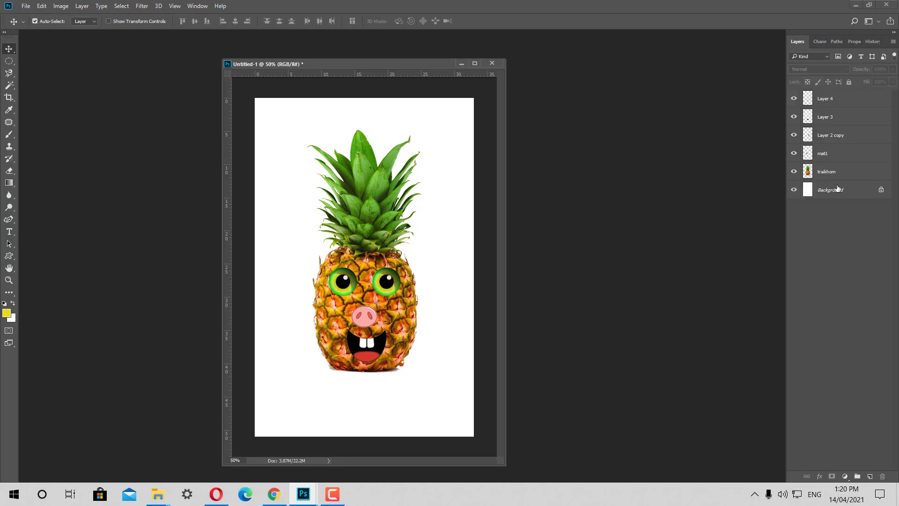
pyautogui.doubleClick(827, 136)
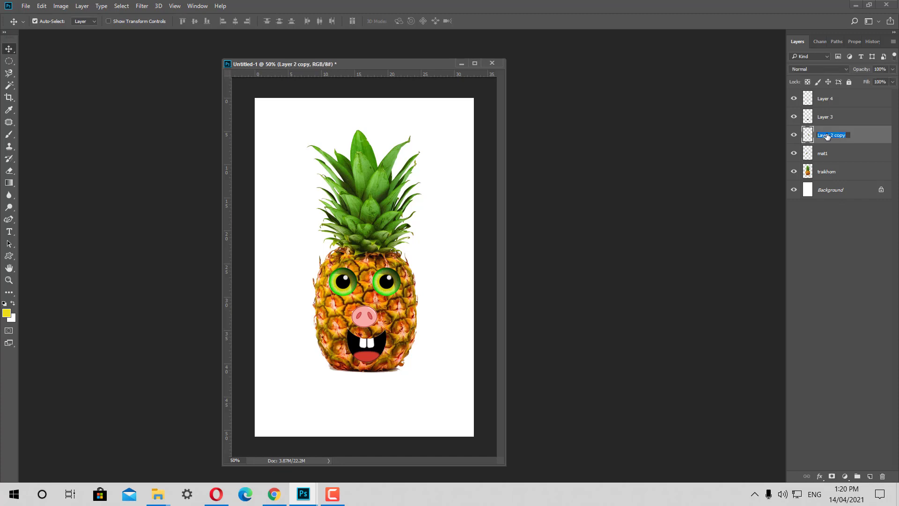
pyautogui.write('mat2')
# Step: Rename the mouth layer to mieng and the nose layer to mui
pyautogui.click(794, 117)
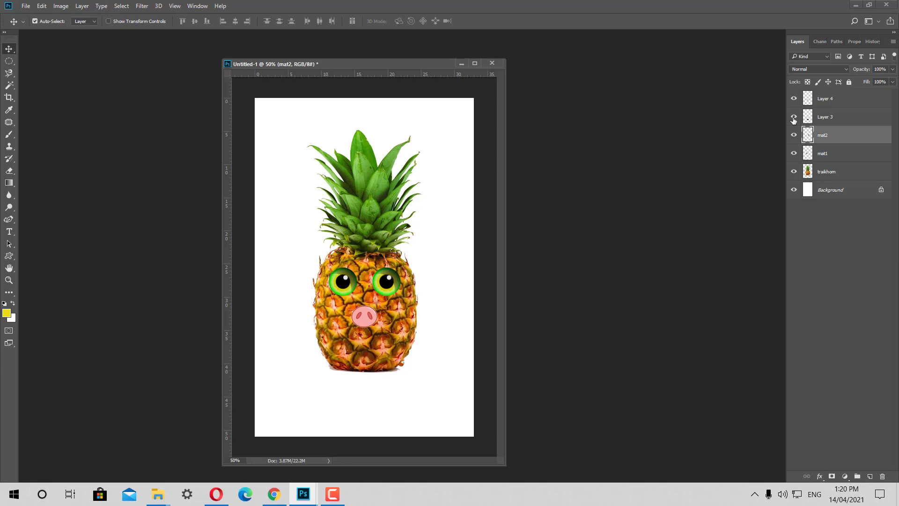
pyautogui.click(794, 117)
pyautogui.doubleClick(822, 118)
pyautogui.write('mat')
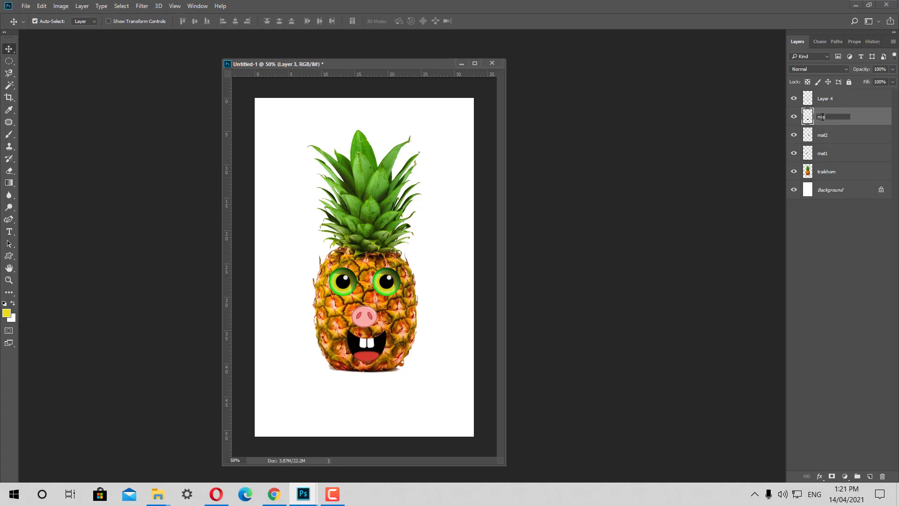
pyautogui.press('Return')
pyautogui.doubleClick(833, 98)
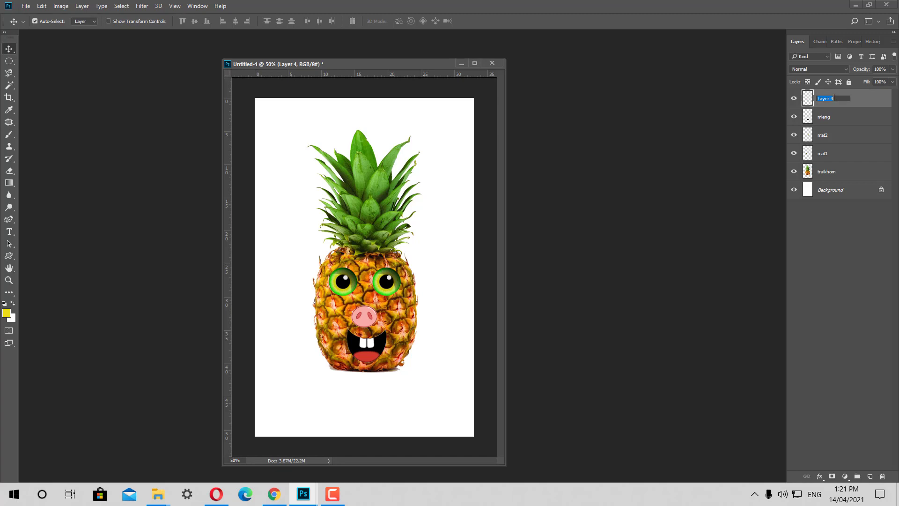
pyautogui.write('mui')
pyautogui.click(827, 225)
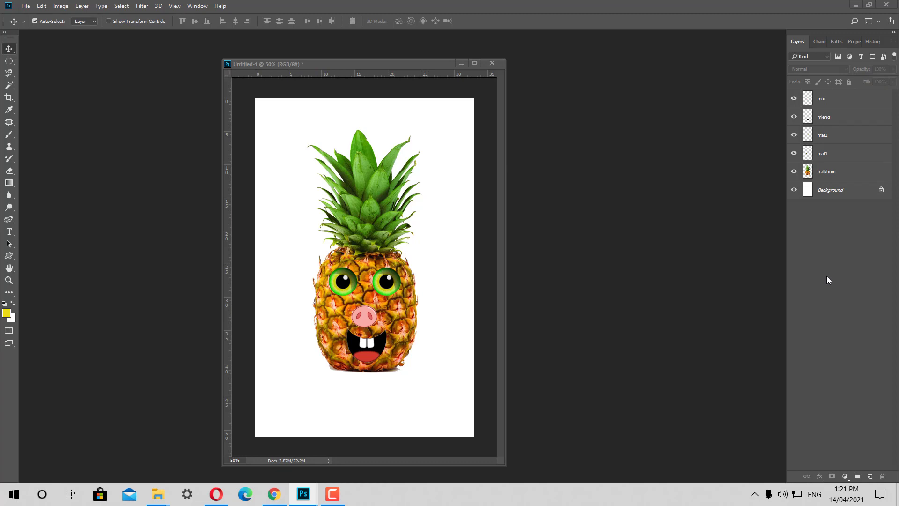
pyautogui.moveTo(417, 65); pyautogui.dragTo(451, 58)
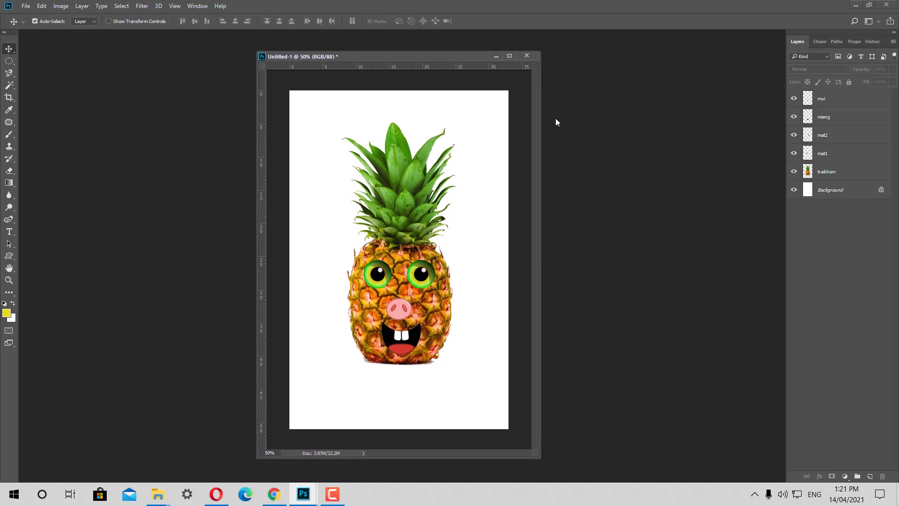
pyautogui.moveTo(392, 58); pyautogui.dragTo(415, 53)
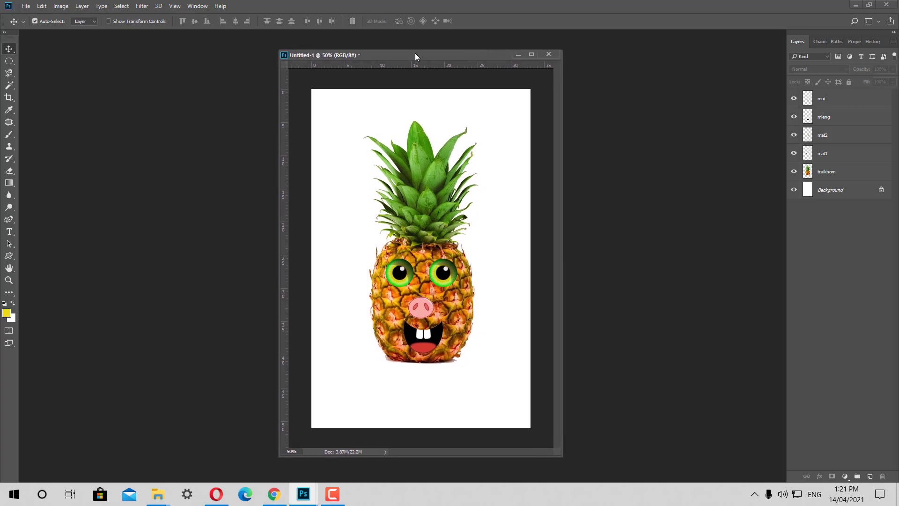